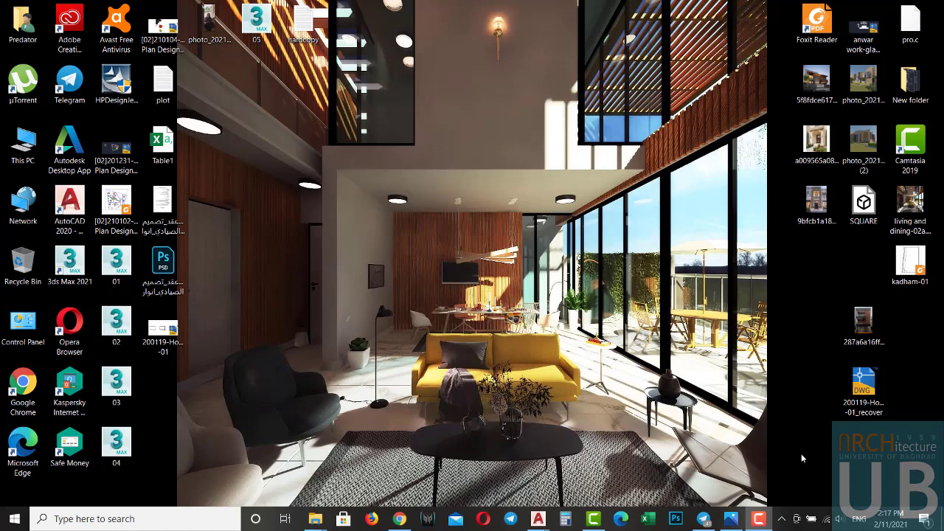
Start the Camtasia screen recorder and raise the speaker volume.
{"action": "left_click", "coordinate": [763, 523]}
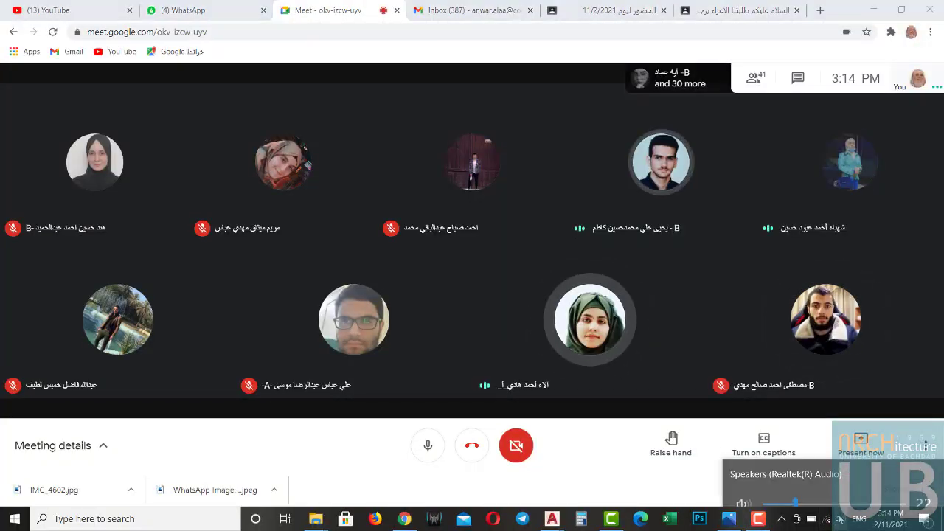
{"action": "left_click_drag", "start_coordinate": [796, 490], "coordinate": [842, 490]}
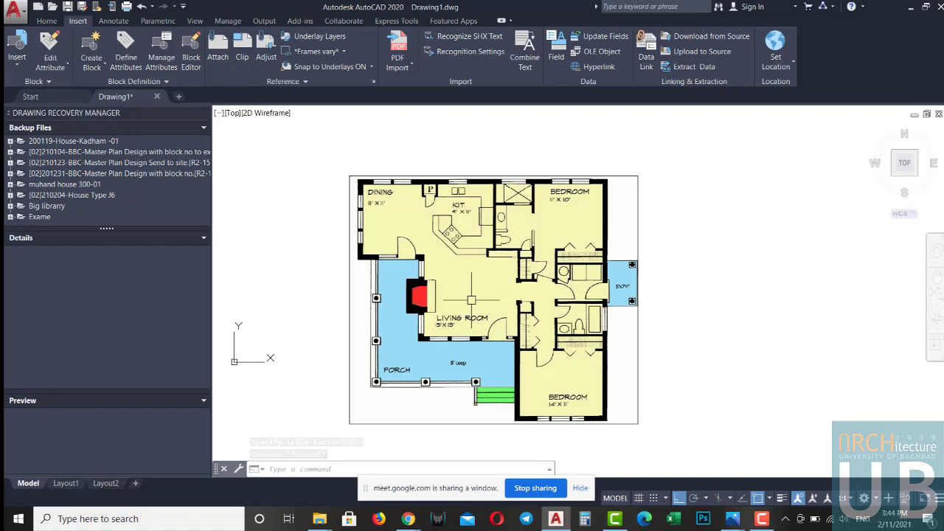
{"action": "key", "text": "Escape"}
{"action": "key", "text": "Escape"}
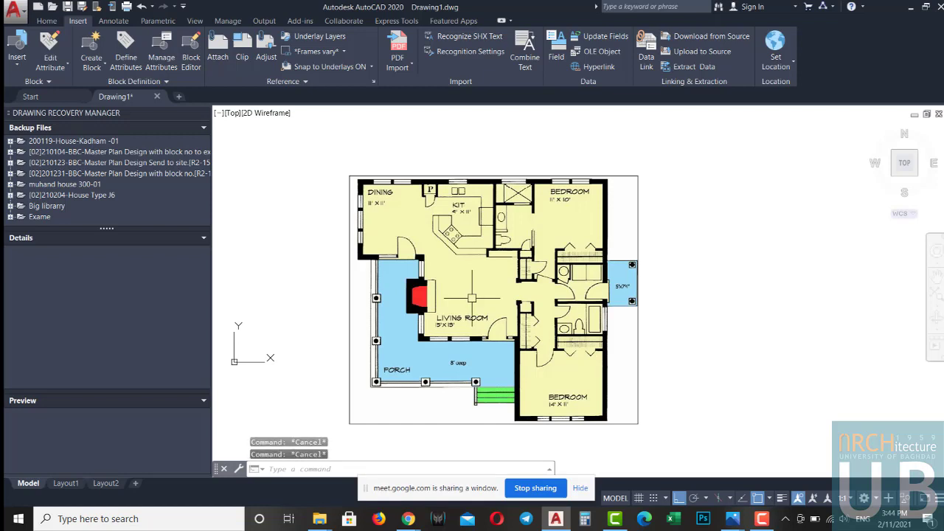
{"action": "middle_click_drag", "start_coordinate": [539, 295], "coordinate": [550, 292]}
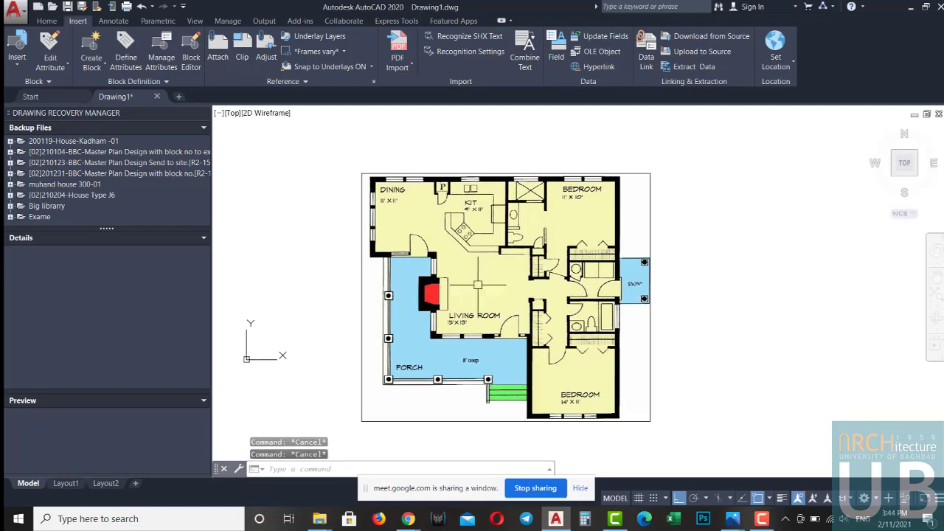
{"action": "middle_click_drag", "start_coordinate": [520, 331], "coordinate": [517, 328]}
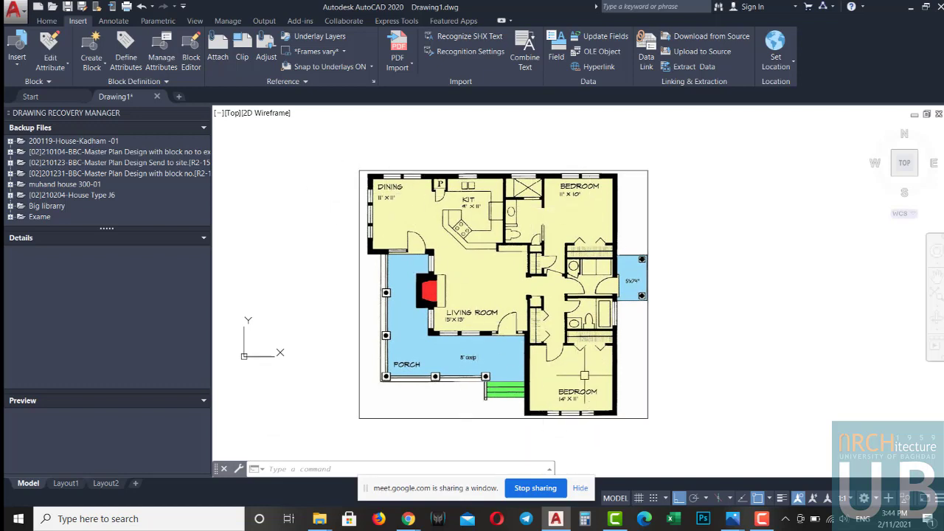
{"action": "middle_click_drag", "start_coordinate": [543, 376], "coordinate": [539, 340]}
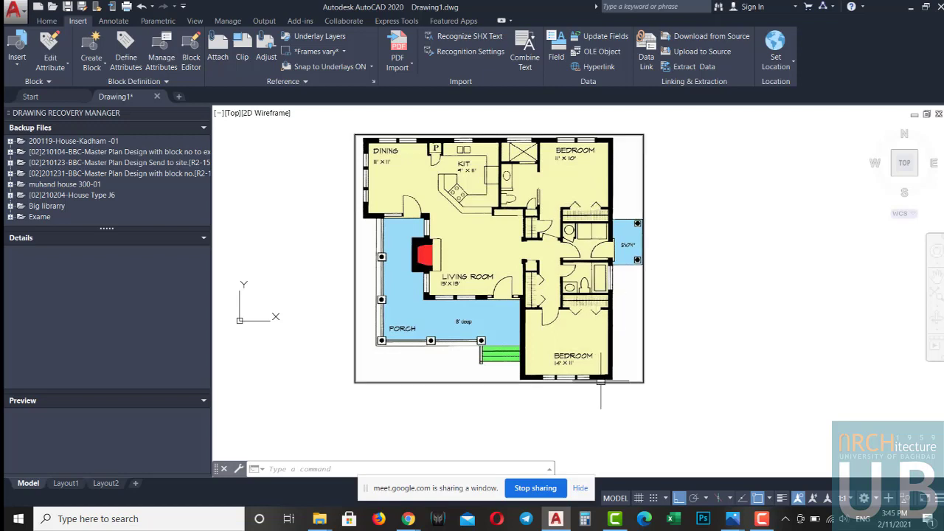
Draw two corner lines left of the floor plan, 15 and 1 units long.
{"action": "scroll", "coordinate": [568, 251], "scroll_direction": "down", "scroll_amount": 3}
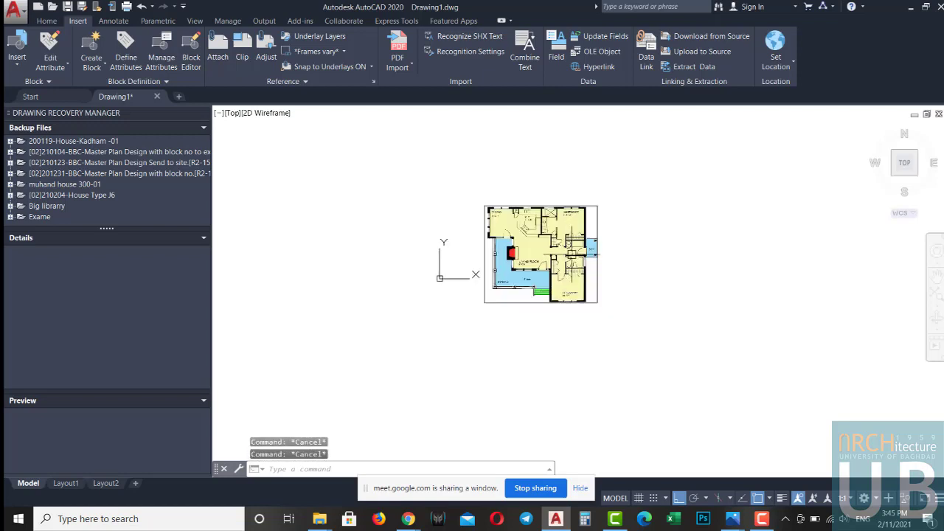
{"action": "type", "text": "Ll"}
{"action": "key", "text": "Return"}
{"action": "left_click", "coordinate": [385, 323]}
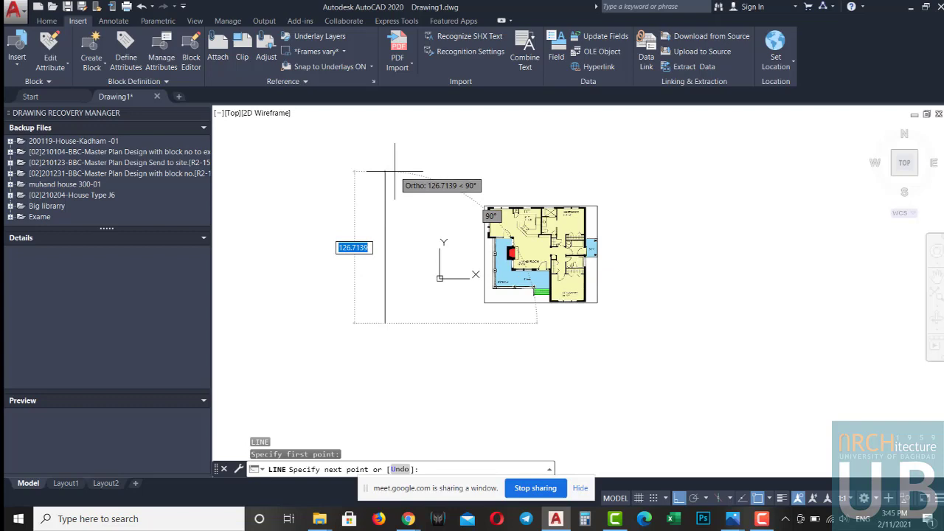
{"action": "type", "text": "15"}
{"action": "key", "text": "Return"}
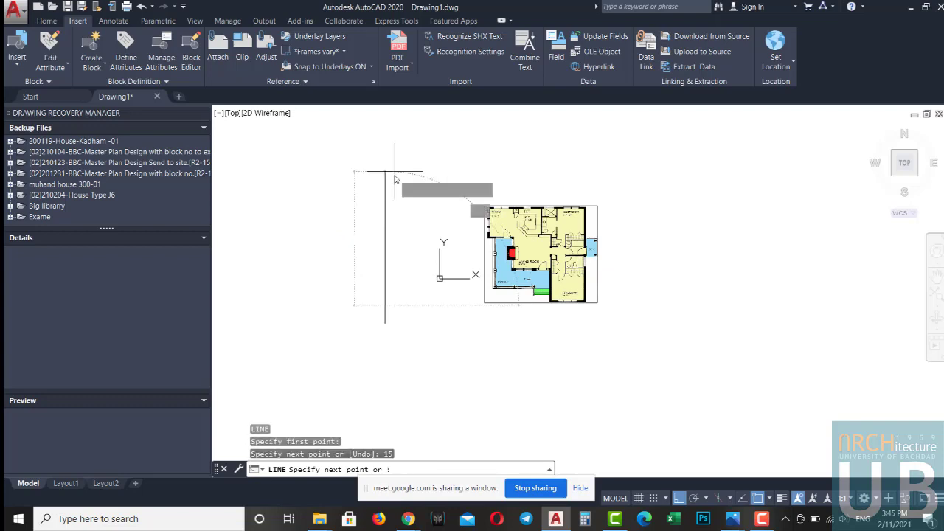
{"action": "key", "text": "Escape"}
{"action": "middle_click_drag", "start_coordinate": [400, 309], "coordinate": [507, 282]}
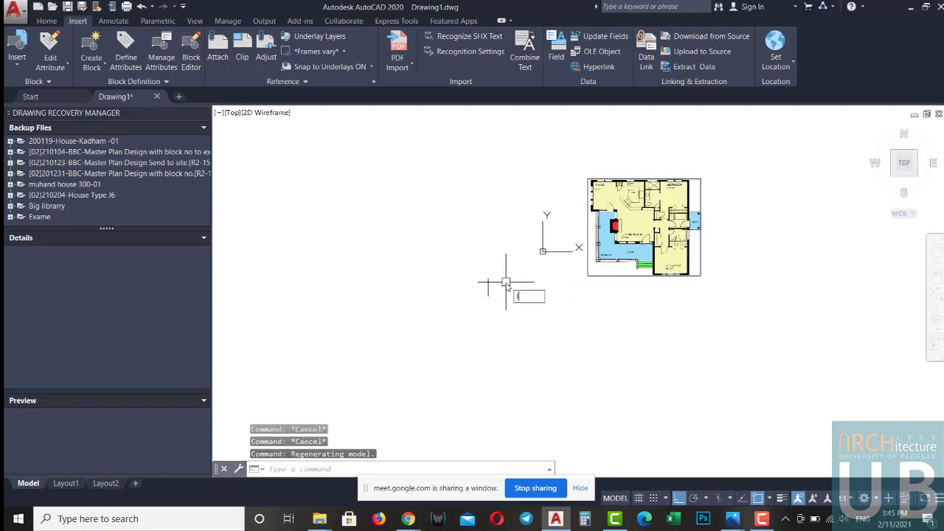
{"action": "key", "text": "Return"}
{"action": "left_click", "coordinate": [488, 279]}
{"action": "type", "text": "1"}
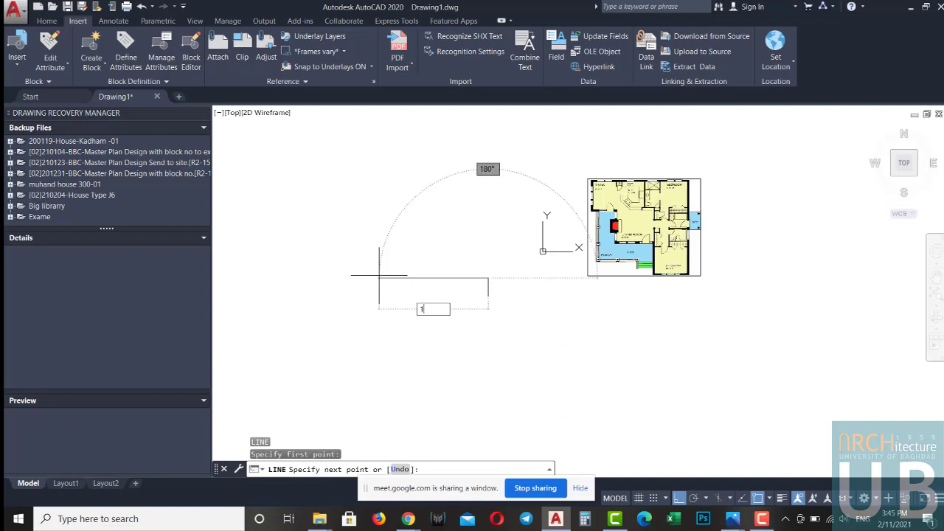
{"action": "key", "text": "Return"}
{"action": "key", "text": "Escape"}
Mirror the vertical corner line to form the opposite side of the square.
{"action": "key", "text": "Escape"}
{"action": "scroll", "coordinate": [502, 306], "scroll_direction": "up", "scroll_amount": 4}
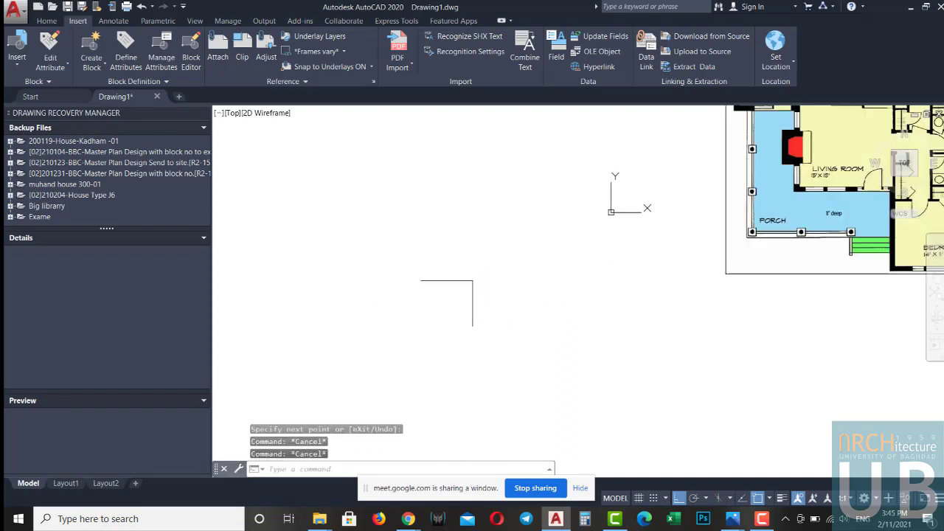
{"action": "key", "text": "Escape"}
{"action": "left_click", "coordinate": [473, 299]}
{"action": "left_click", "coordinate": [441, 306]}
{"action": "type", "text": "i"}
{"action": "key", "text": "Return"}
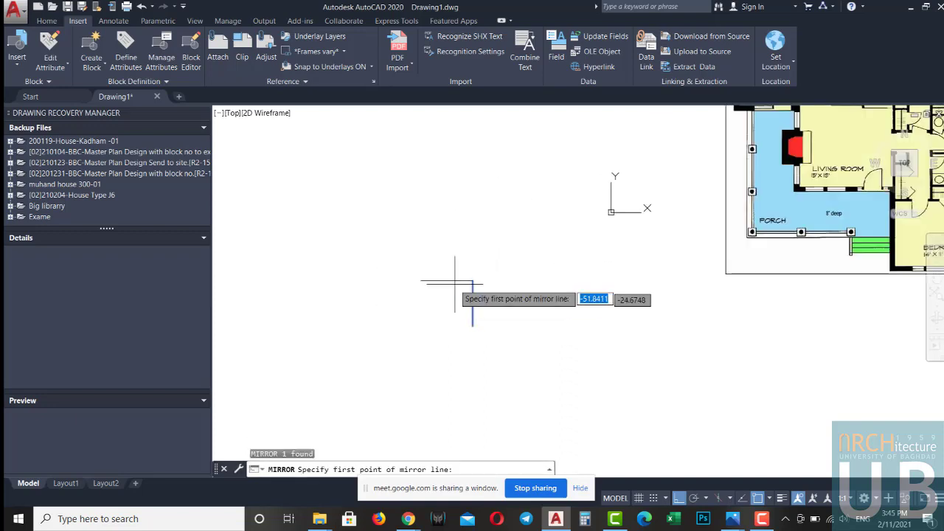
{"action": "left_click", "coordinate": [447, 280]}
{"action": "left_click", "coordinate": [439, 289]}
Mirror the top edge across a horizontal axis, keeping the original, to close the square.
{"action": "left_click", "coordinate": [440, 289]}
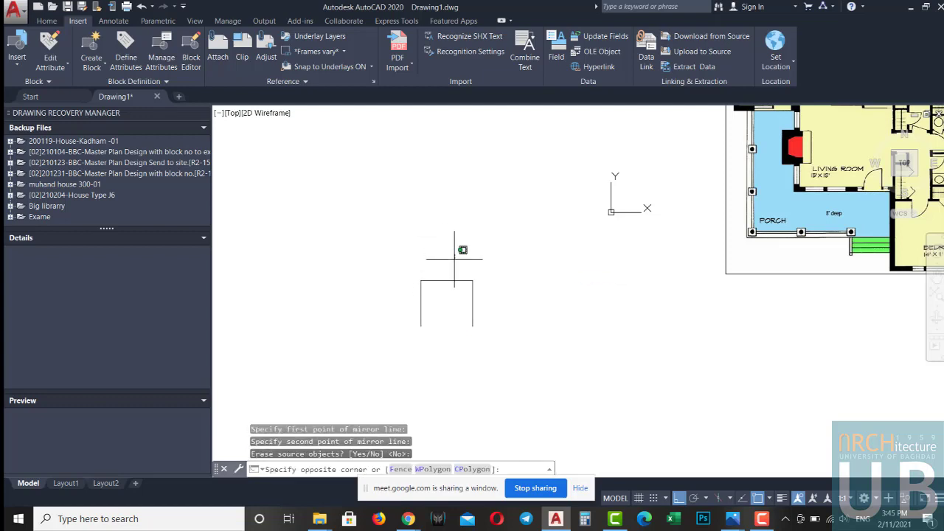
{"action": "left_click", "coordinate": [459, 249]}
{"action": "key", "text": "Return"}
{"action": "left_click", "coordinate": [420, 303]}
{"action": "left_click", "coordinate": [528, 291]}
{"action": "key", "text": "Return"}
{"action": "key", "text": "Escape"}
{"action": "key", "text": "Escape"}
{"action": "scroll", "coordinate": [529, 291], "scroll_direction": "down", "scroll_amount": 2}
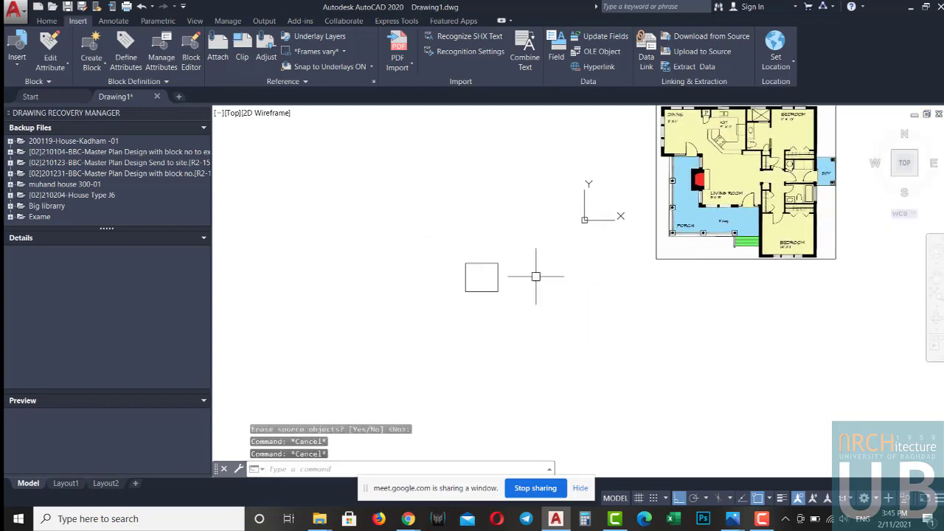
{"action": "key", "text": "Escape"}
{"action": "key", "text": "Escape"}
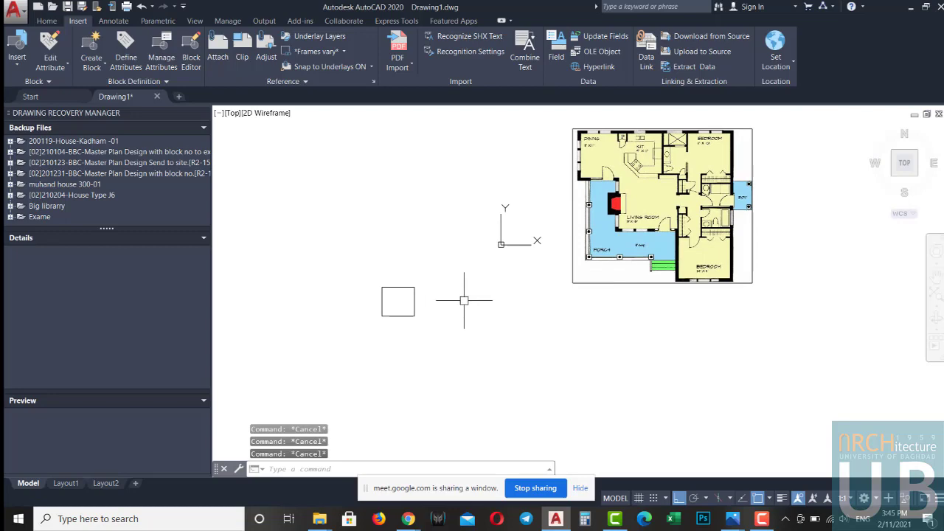
Select the floor-plan image and ALIGN the right wall's top corner to the square's top corner.
{"action": "left_click", "coordinate": [782, 203]}
{"action": "left_click", "coordinate": [662, 262]}
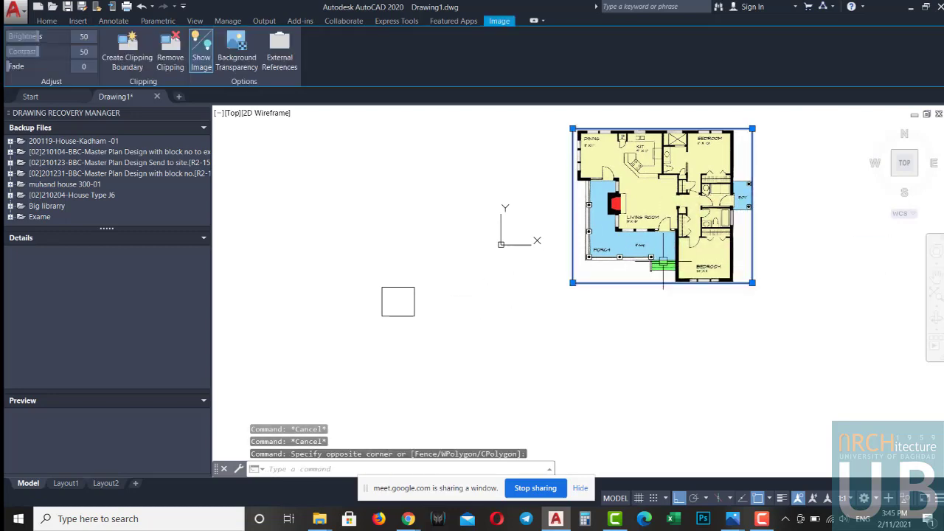
{"action": "type", "text": "AL"}
{"action": "key", "text": "Return"}
{"action": "scroll", "coordinate": [727, 125], "scroll_direction": "up", "scroll_amount": 7}
{"action": "scroll", "coordinate": [731, 134], "scroll_direction": "up", "scroll_amount": 3}
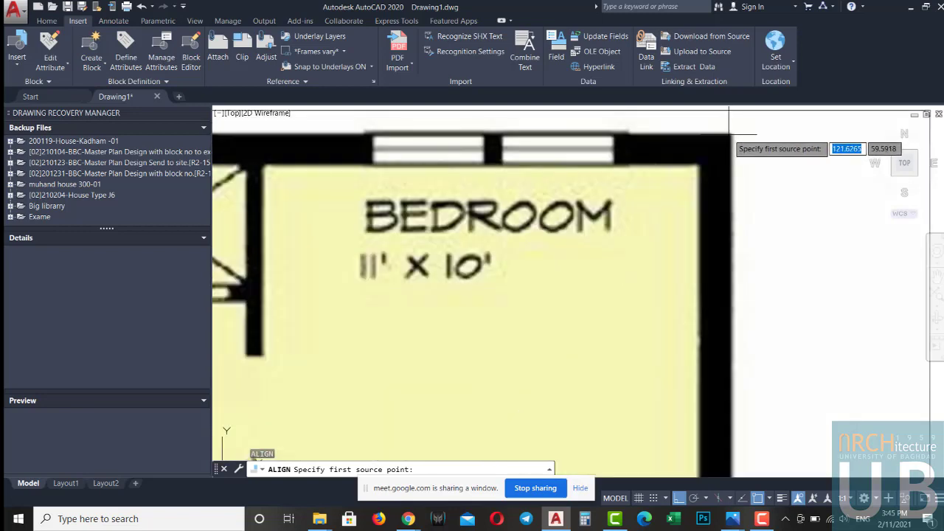
{"action": "left_click", "coordinate": [730, 134]}
{"action": "scroll", "coordinate": [730, 133], "scroll_direction": "down", "scroll_amount": 4}
{"action": "scroll", "coordinate": [587, 235], "scroll_direction": "down", "scroll_amount": 3}
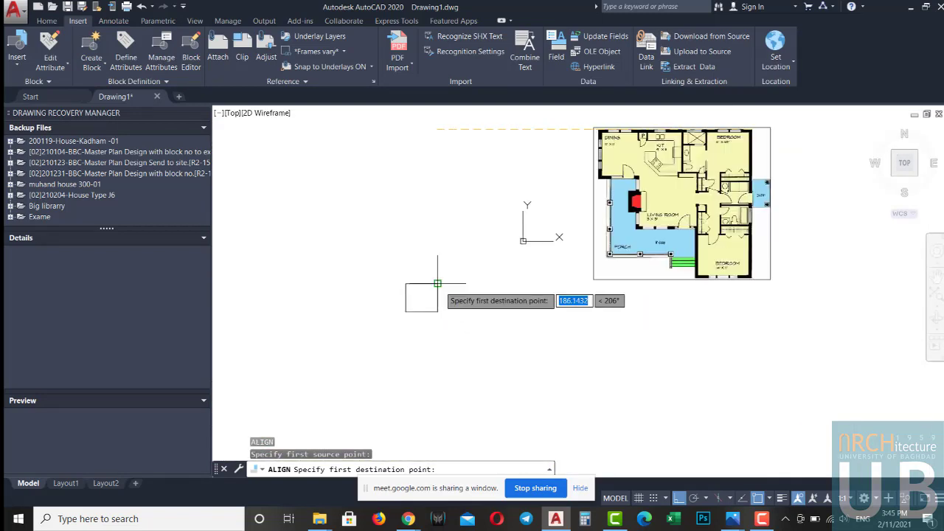
{"action": "left_click", "coordinate": [436, 275]}
Match the right wall's bottom corner to the square's lower corner and scale the image to fit.
{"action": "scroll", "coordinate": [734, 285], "scroll_direction": "up", "scroll_amount": 5}
{"action": "scroll", "coordinate": [734, 286], "scroll_direction": "up", "scroll_amount": 2}
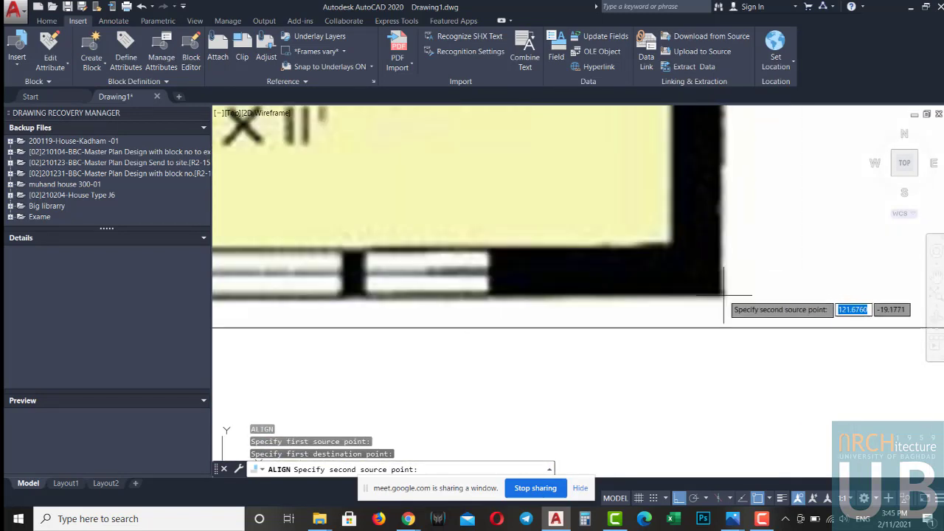
{"action": "left_click", "coordinate": [721, 297]}
{"action": "scroll", "coordinate": [719, 295], "scroll_direction": "down", "scroll_amount": 5}
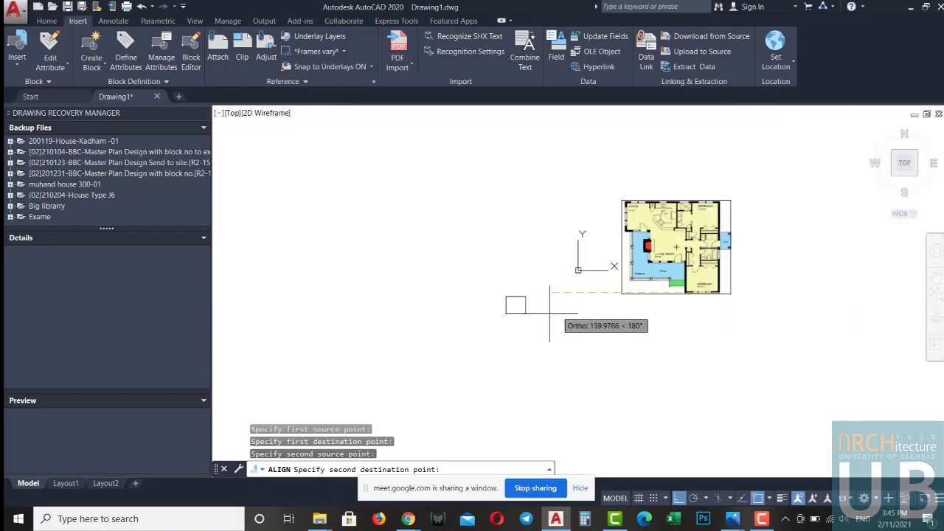
{"action": "left_click", "coordinate": [525, 315]}
{"action": "key", "text": "Return"}
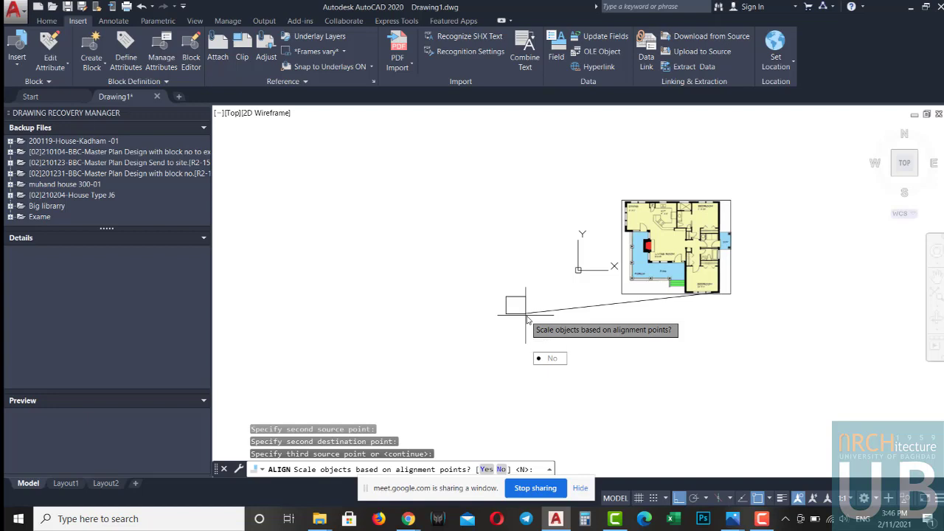
{"action": "type", "text": "y"}
{"action": "key", "text": "Return"}
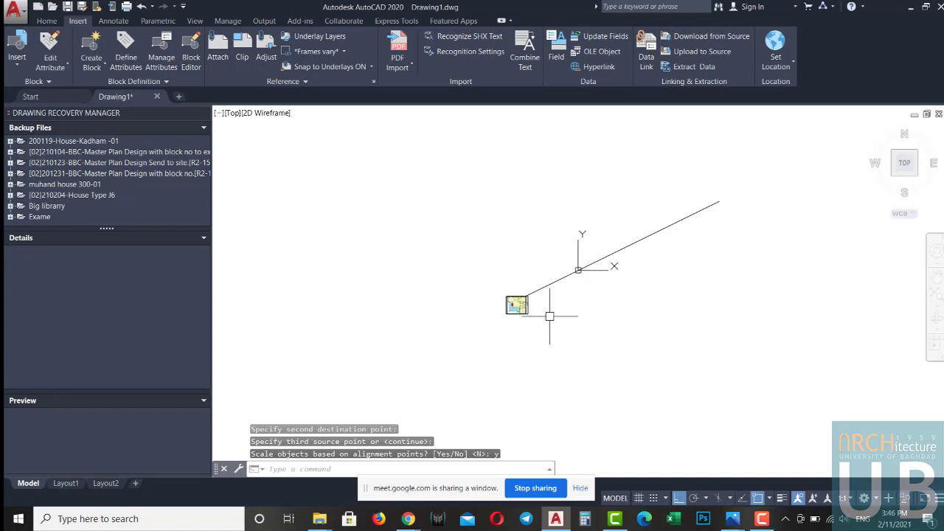
{"action": "key", "text": "Escape"}
{"action": "key", "text": "Escape"}
Regenerate the display and send the floor-plan image to the back of the draw order.
{"action": "type", "text": "re"}
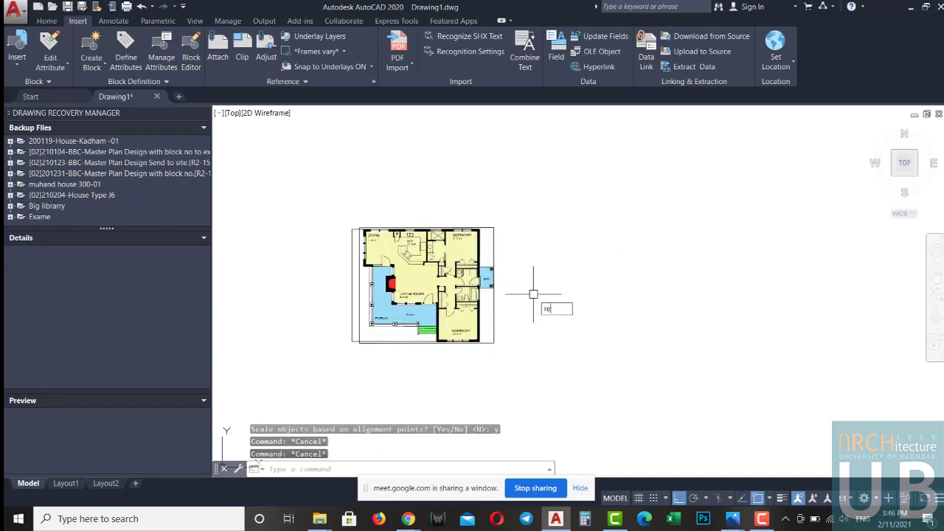
{"action": "key", "text": "Return"}
{"action": "scroll", "coordinate": [470, 264], "scroll_direction": "up", "scroll_amount": 2}
{"action": "scroll", "coordinate": [470, 263], "scroll_direction": "up", "scroll_amount": 3}
{"action": "scroll", "coordinate": [628, 277], "scroll_direction": "down", "scroll_amount": 3}
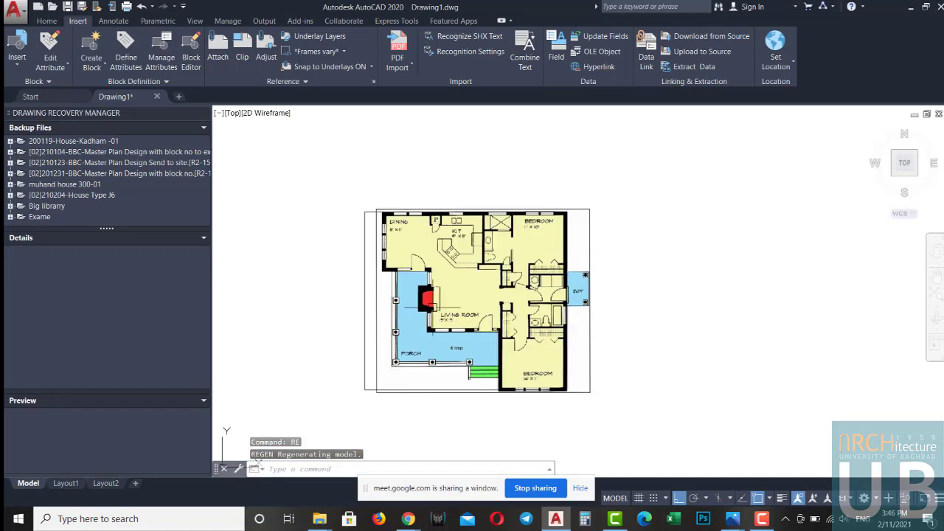
{"action": "left_click", "coordinate": [590, 236]}
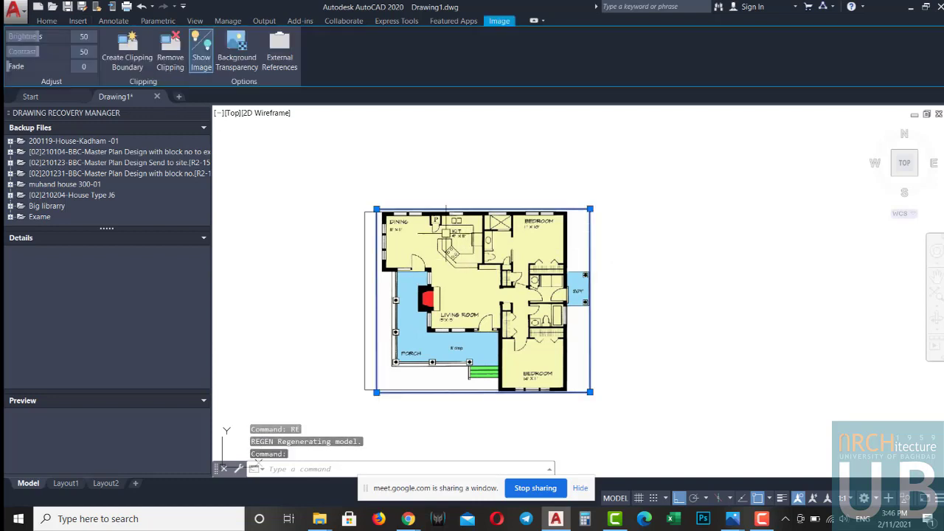
{"action": "right_click", "coordinate": [463, 221]}
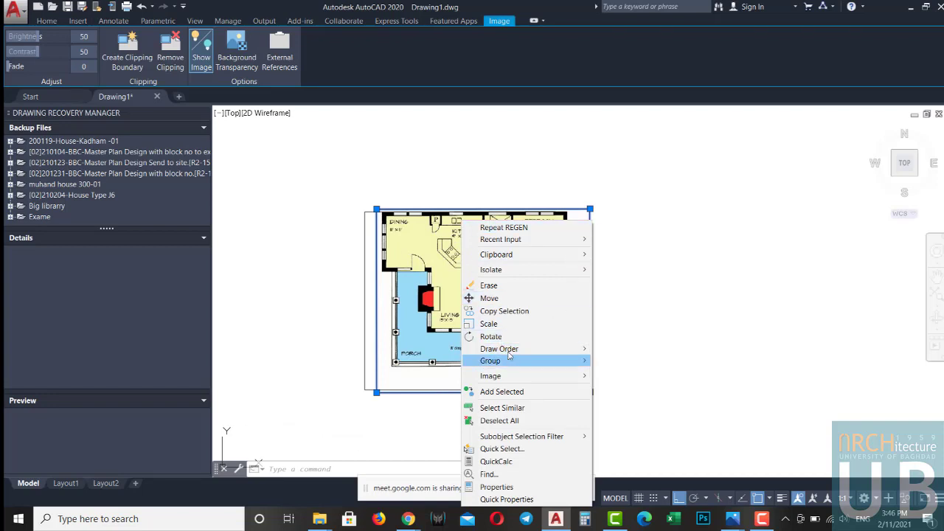
{"action": "mouse_move", "coordinate": [499, 349]}
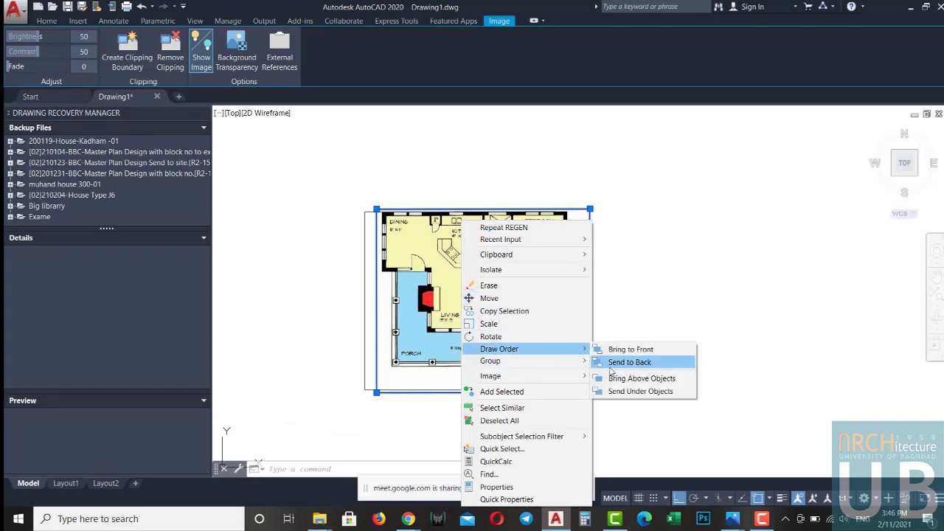
{"action": "left_click", "coordinate": [627, 362]}
{"action": "key", "text": "Escape"}
{"action": "key", "text": "Escape"}
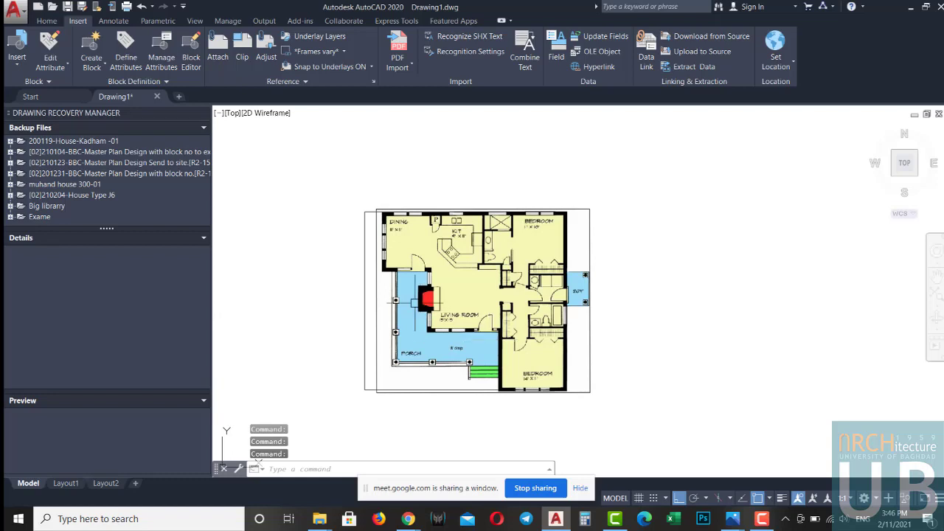
{"action": "scroll", "coordinate": [495, 376], "scroll_direction": "up", "scroll_amount": 2}
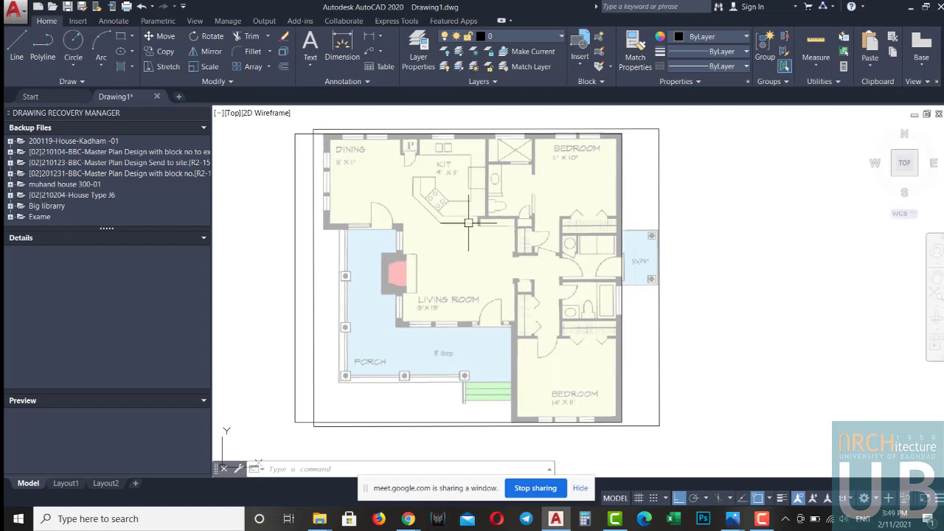
Create a new layer named wall with red colour 10.
{"action": "left_click", "coordinate": [418, 59]}
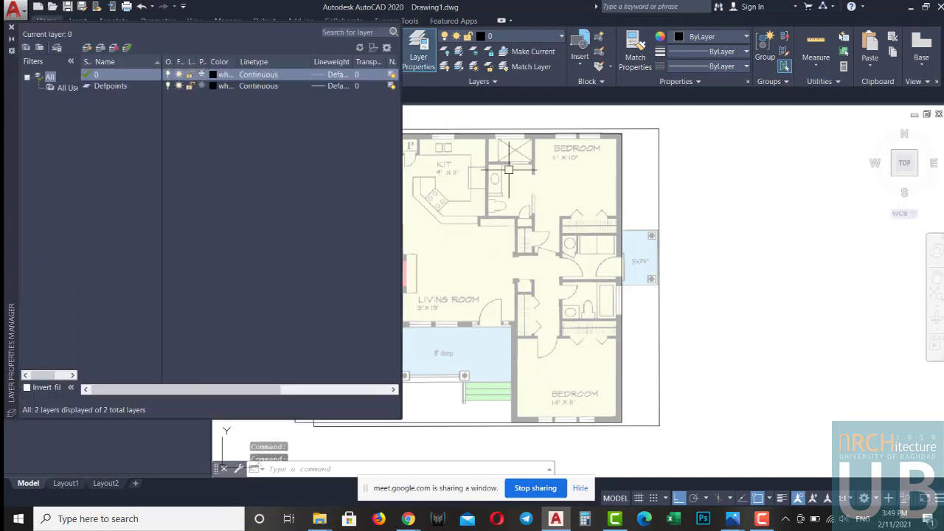
{"action": "key", "text": "alt+n"}
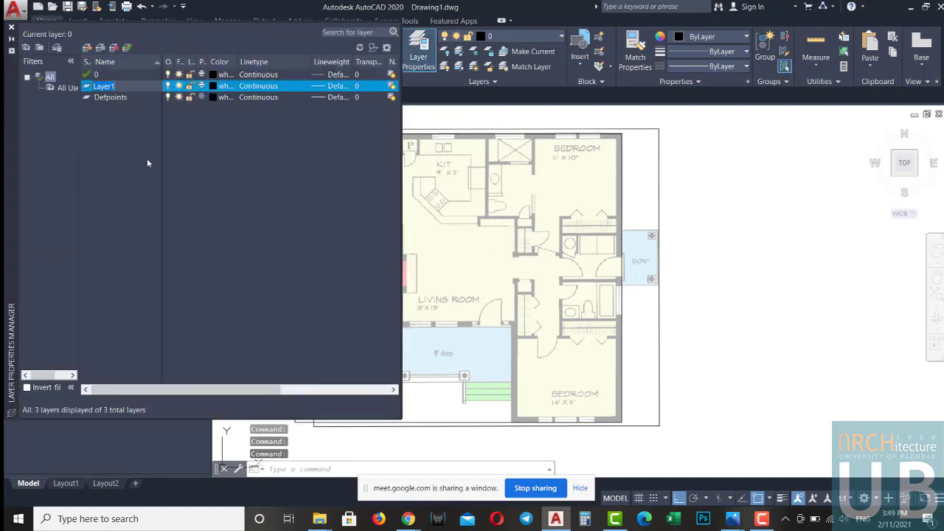
{"action": "type", "text": "wall"}
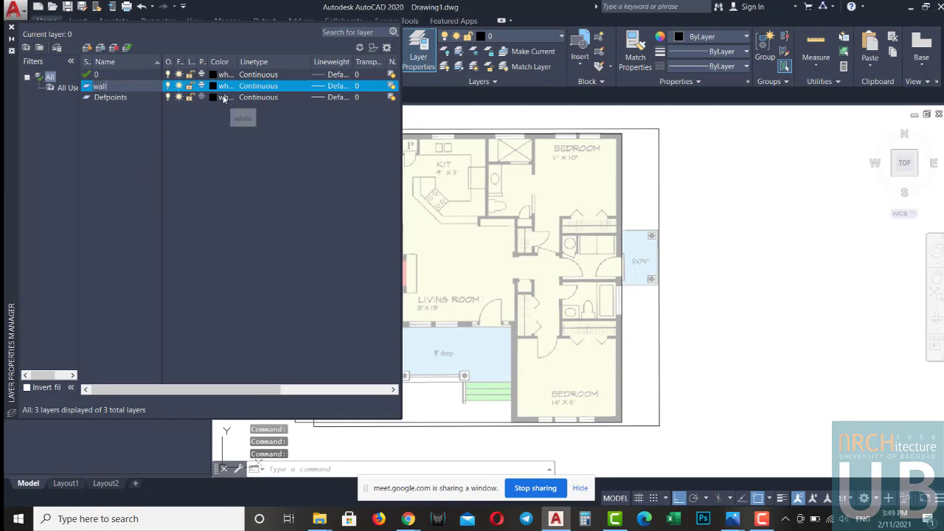
{"action": "key", "text": "Return"}
{"action": "left_click", "coordinate": [215, 86]}
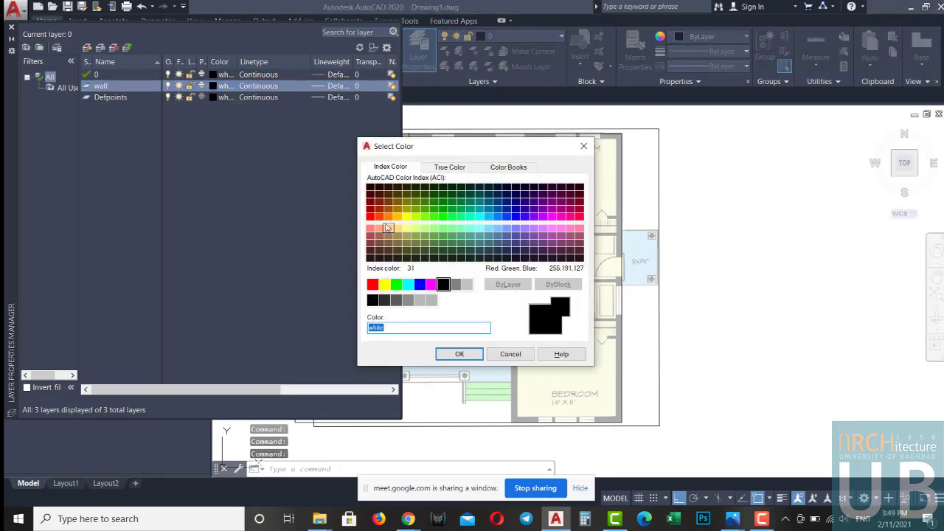
{"action": "left_click", "coordinate": [377, 216]}
{"action": "left_click", "coordinate": [370, 217]}
{"action": "left_click", "coordinate": [459, 354]}
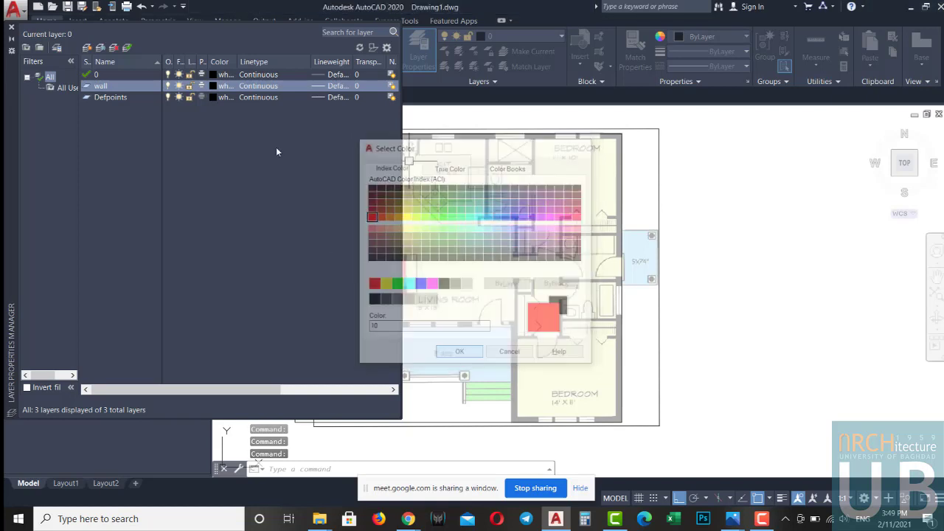
Set the wall layer's lineweight to 0.60 mm.
{"action": "left_click", "coordinate": [336, 86]}
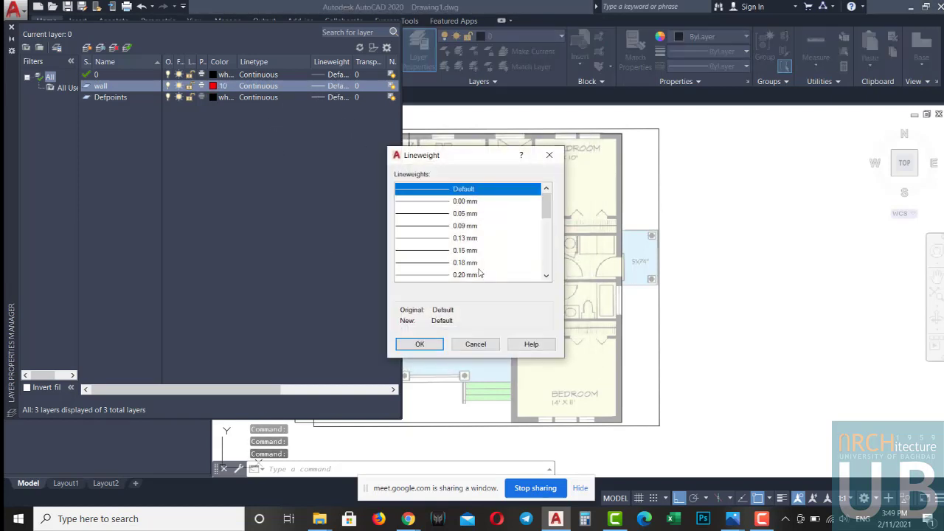
{"action": "scroll", "coordinate": [476, 269], "scroll_direction": "down", "scroll_amount": 2}
{"action": "scroll", "coordinate": [476, 270], "scroll_direction": "down", "scroll_amount": 1}
{"action": "scroll", "coordinate": [474, 267], "scroll_direction": "down", "scroll_amount": 1}
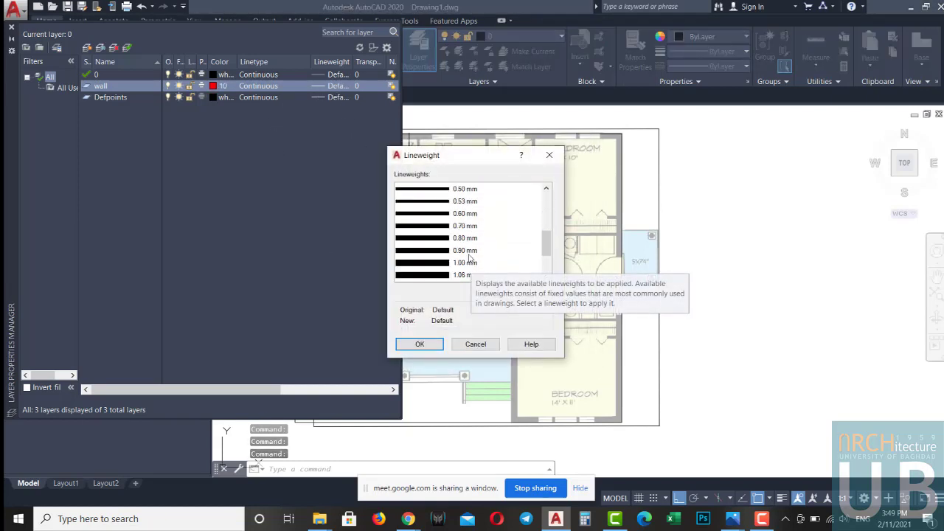
{"action": "left_click", "coordinate": [465, 213]}
{"action": "left_click", "coordinate": [419, 344]}
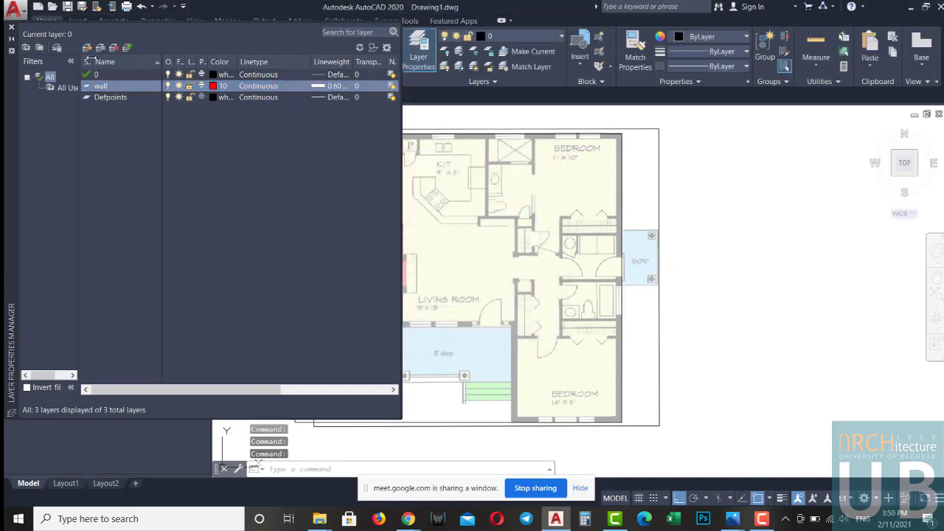
{"action": "key", "text": "alt+n"}
{"action": "type", "text": "win"}
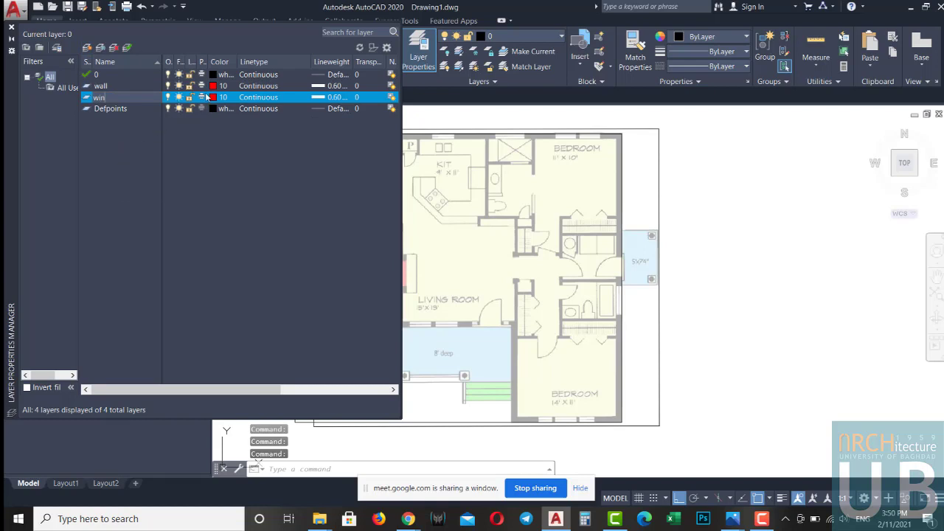
Make the win layer cyan colour 130 with a 0.25 mm lineweight.
{"action": "key", "text": "BackSpace"}
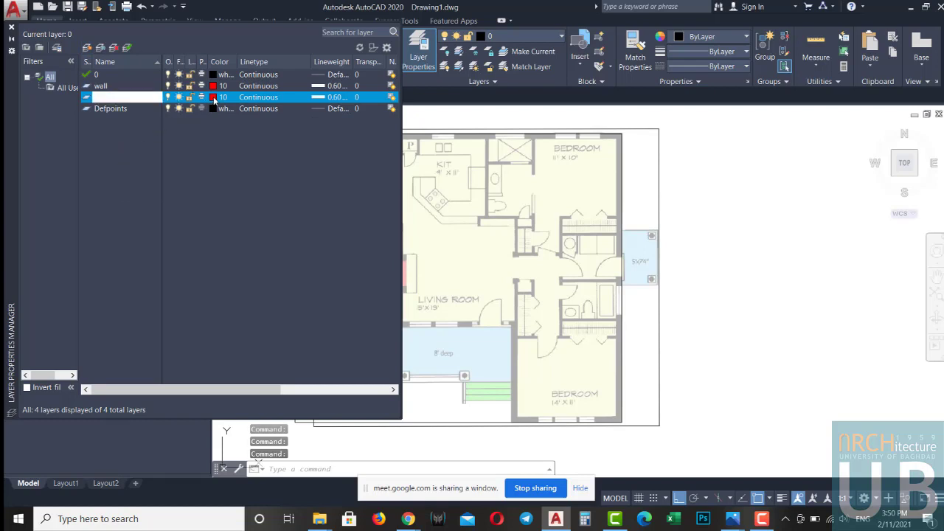
{"action": "left_click", "coordinate": [214, 99]}
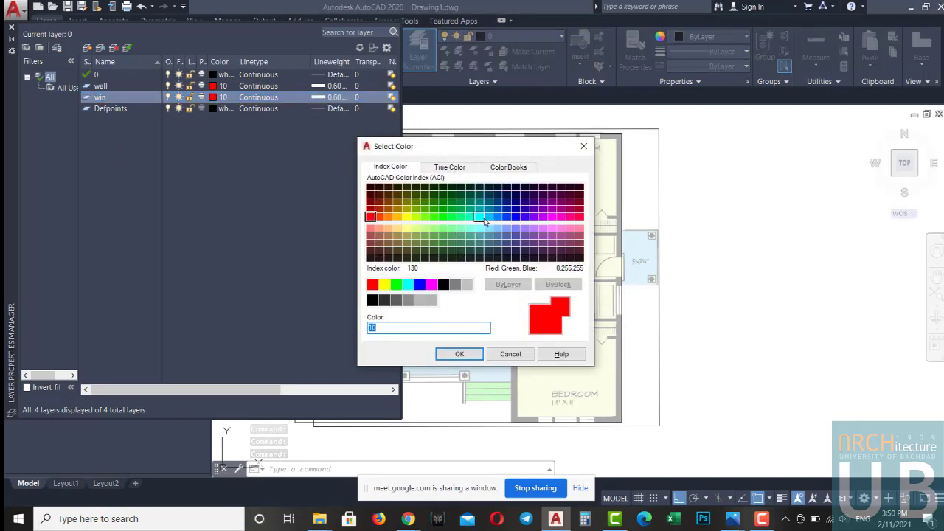
{"action": "left_click", "coordinate": [481, 218]}
{"action": "left_click", "coordinate": [459, 355]}
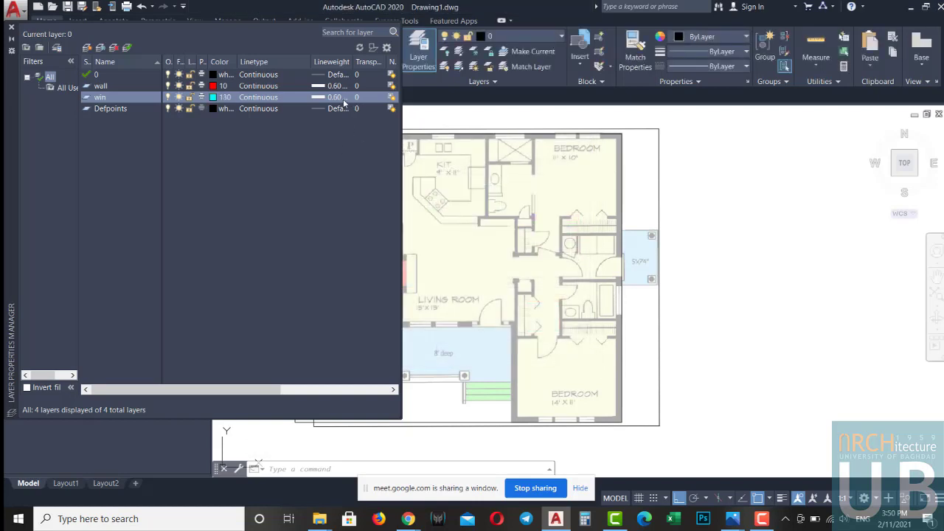
{"action": "left_click", "coordinate": [344, 102]}
{"action": "left_click", "coordinate": [466, 203]}
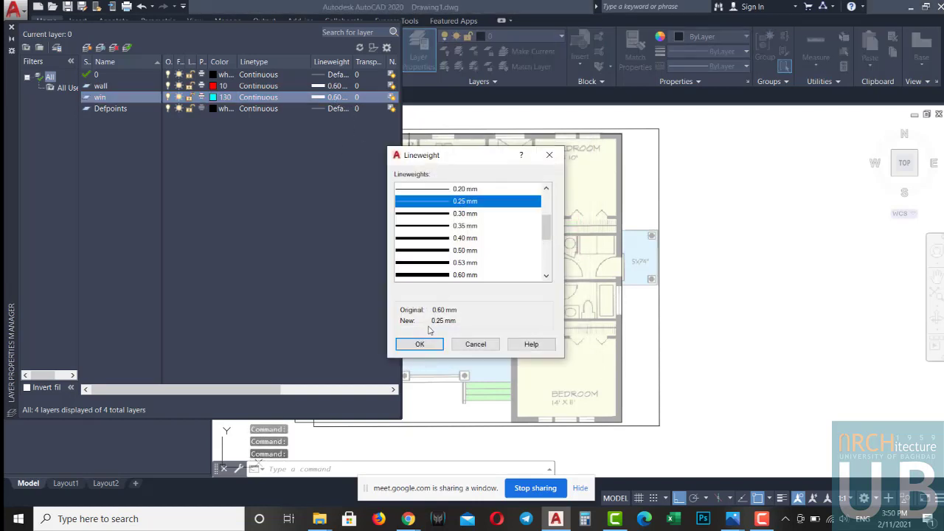
{"action": "key", "text": "Return"}
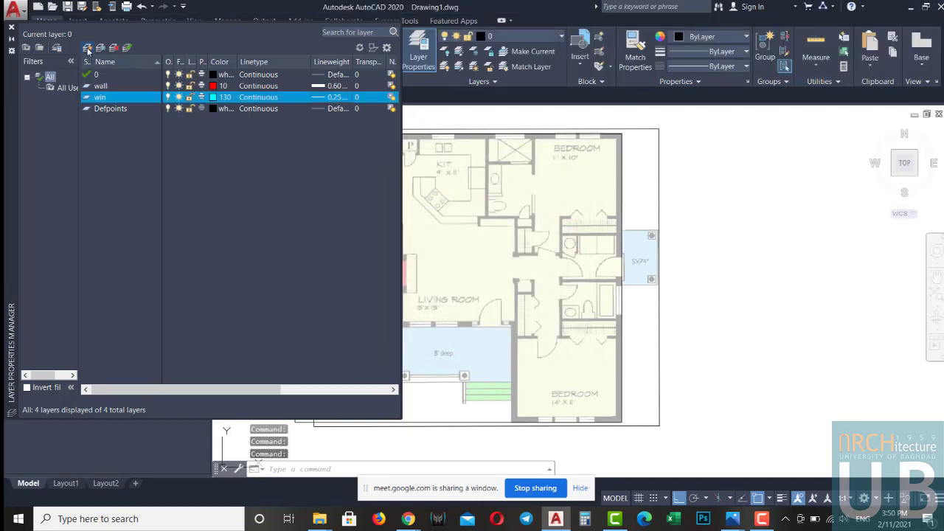
Add a land layer in yellow colour 41 with the Default lineweight.
{"action": "left_click", "coordinate": [87, 48]}
{"action": "type", "text": "la"}
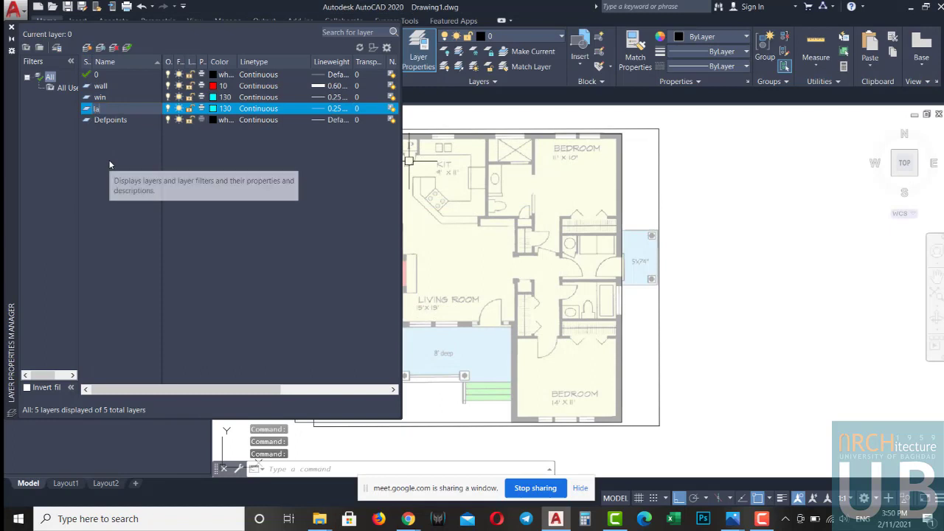
{"action": "type", "text": "nd"}
{"action": "left_click", "coordinate": [214, 108]}
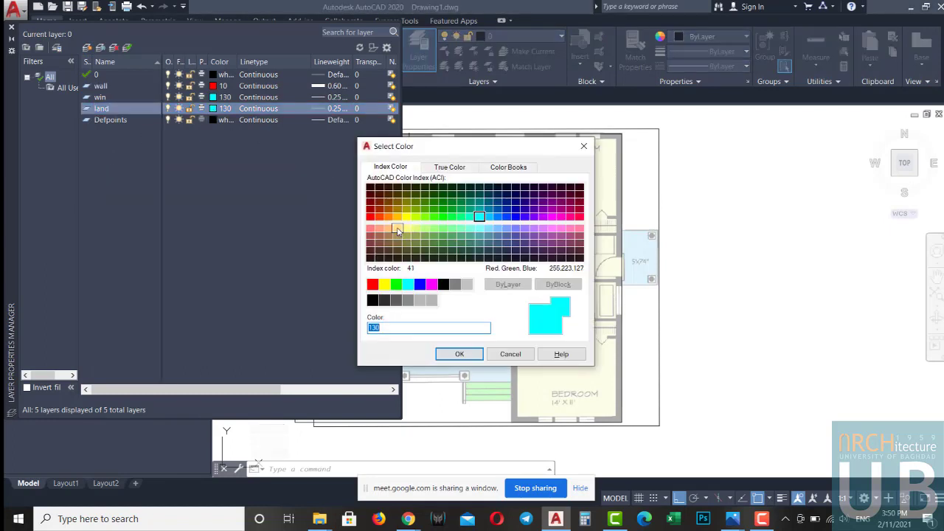
{"action": "left_click", "coordinate": [397, 228]}
{"action": "left_click", "coordinate": [459, 354]}
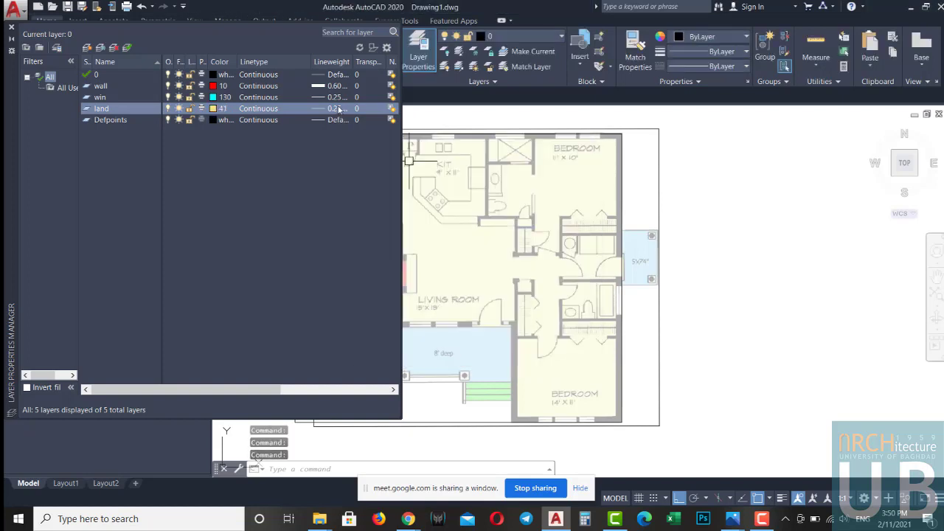
{"action": "left_click", "coordinate": [336, 109]}
{"action": "left_click", "coordinate": [476, 191]}
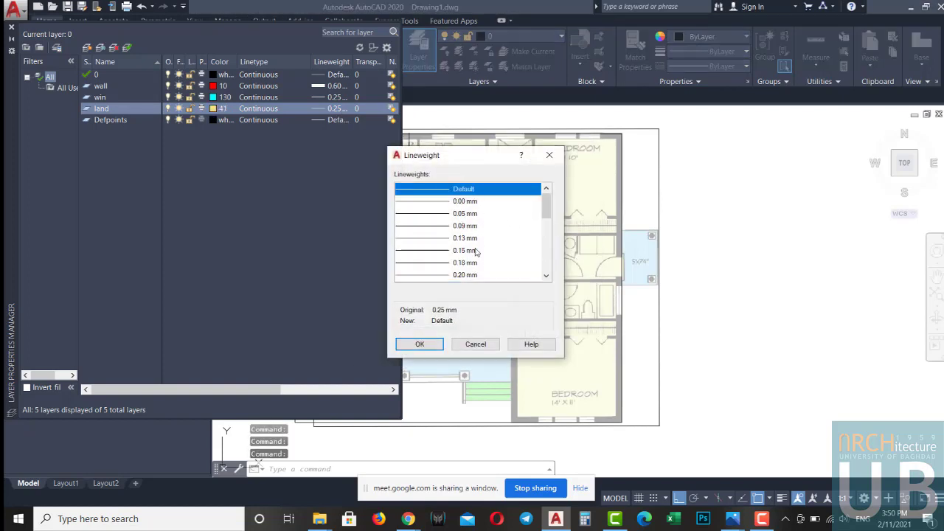
{"action": "left_click", "coordinate": [434, 350]}
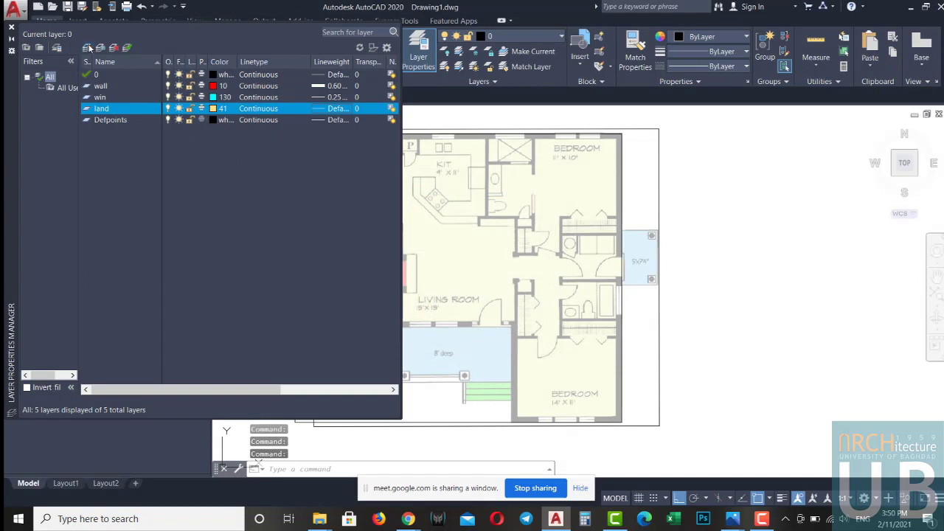
{"action": "left_click", "coordinate": [87, 46]}
Name the new layer hidden and give it brown colour 32.
{"action": "type", "text": "idde"}
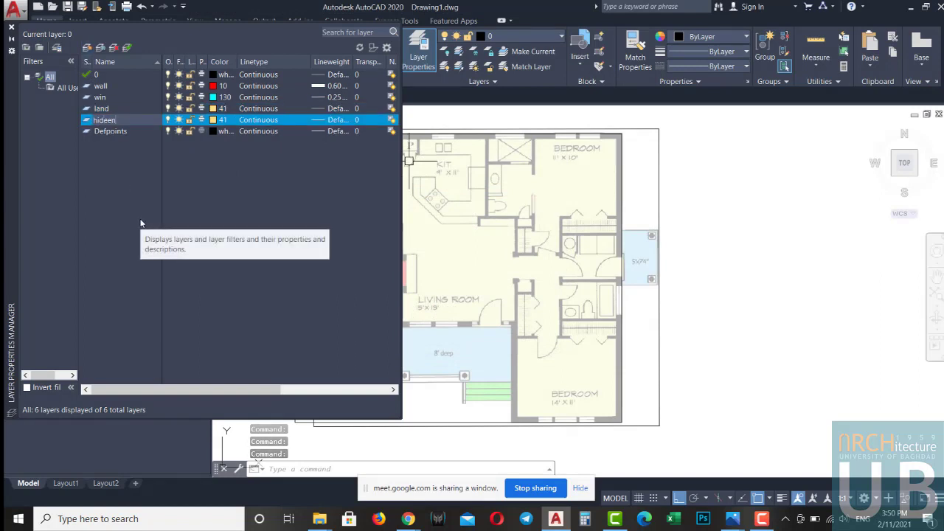
{"action": "type", "text": "n"}
{"action": "key", "text": "Return"}
{"action": "left_click", "coordinate": [221, 120]}
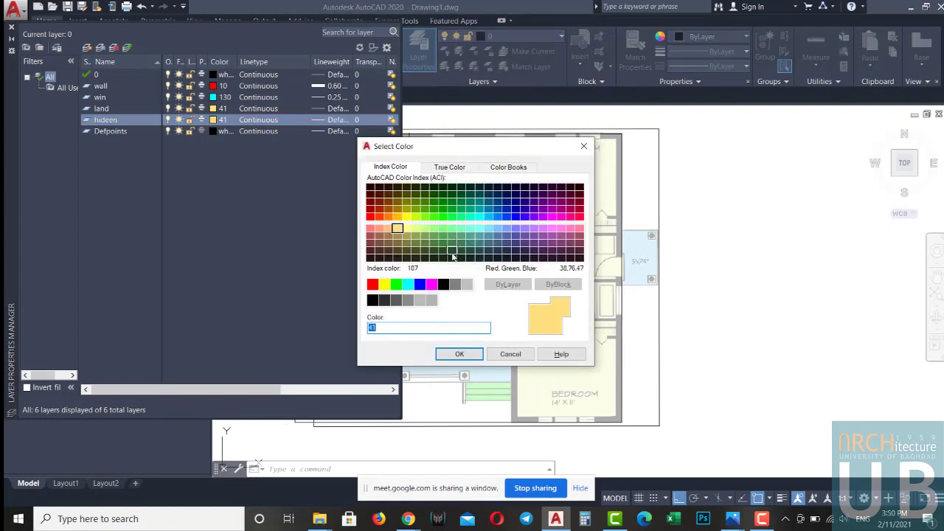
{"action": "left_click", "coordinate": [392, 213]}
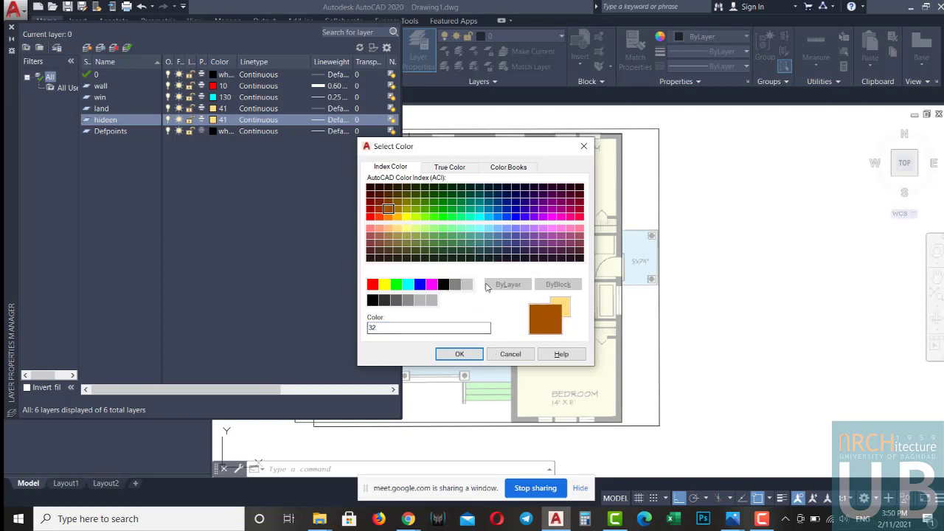
{"action": "left_click", "coordinate": [459, 355]}
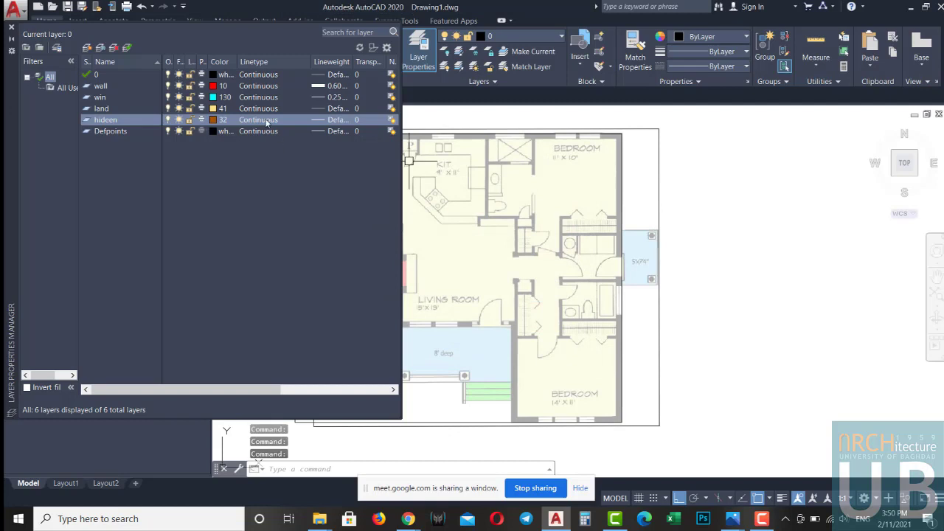
Load ACAD_ISO02W100 from acad.lin and assign it as the hidden layer's linetype.
{"action": "left_click", "coordinate": [267, 124]}
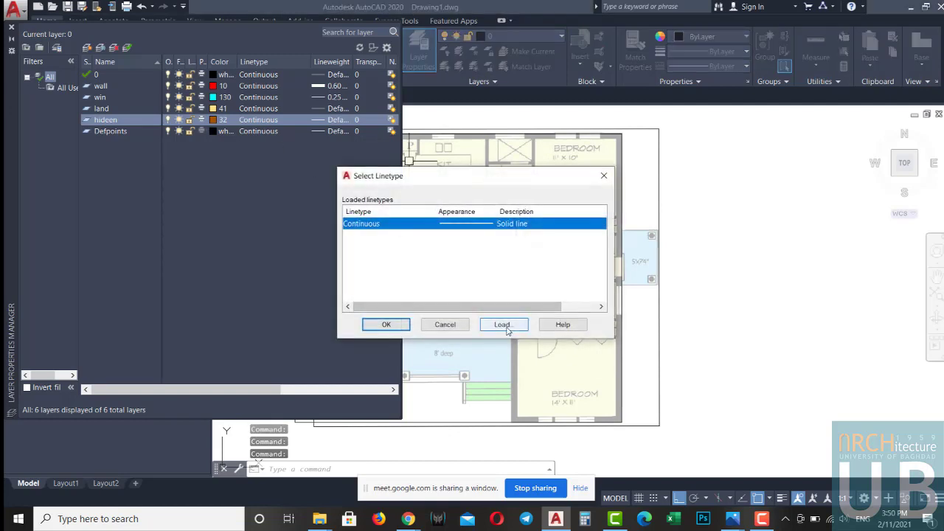
{"action": "left_click", "coordinate": [505, 325]}
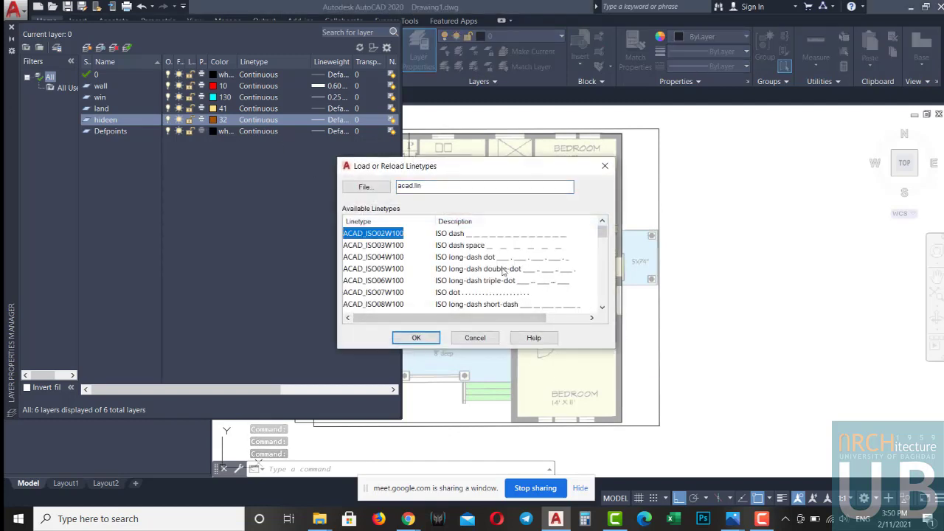
{"action": "left_click", "coordinate": [416, 337]}
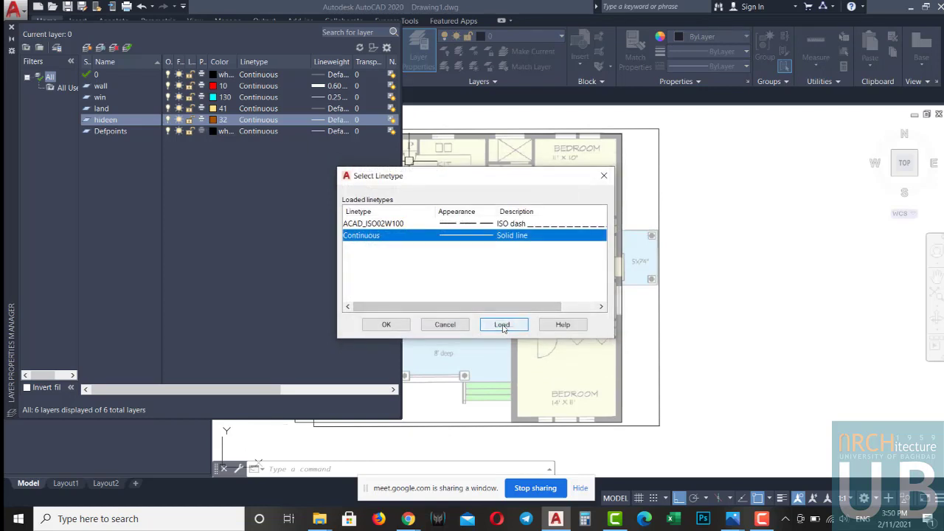
{"action": "left_click", "coordinate": [386, 325]}
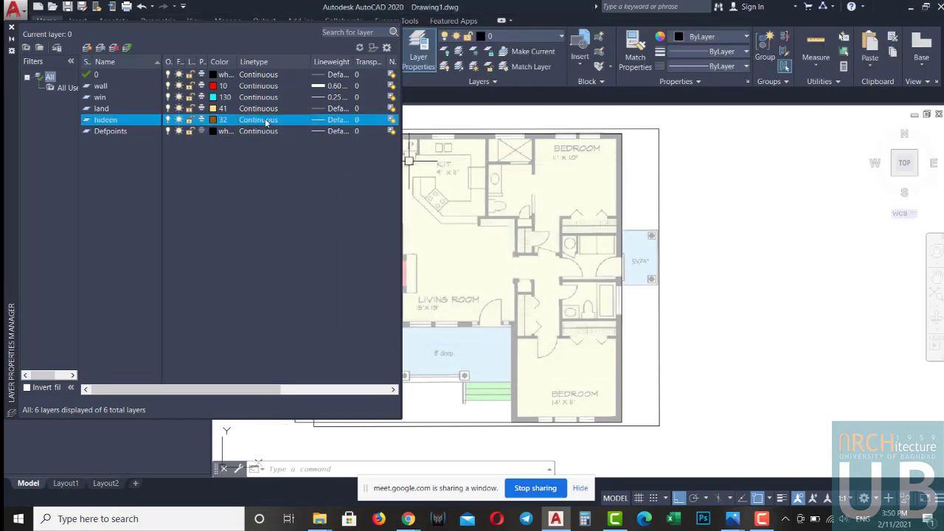
{"action": "left_click", "coordinate": [267, 123]}
{"action": "left_click", "coordinate": [461, 225]}
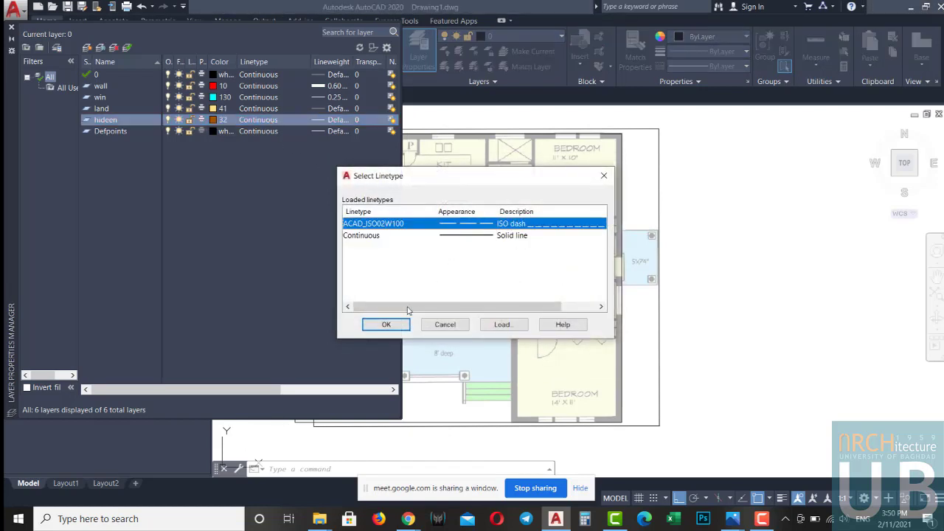
{"action": "left_click", "coordinate": [386, 325]}
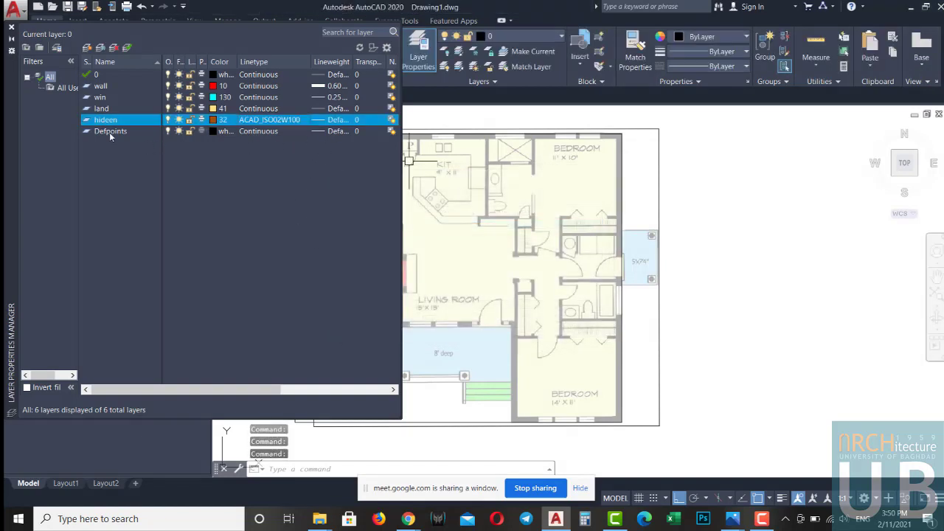
Add a new layer named fur. and give it colour 41, replacing the first-picked colour 11.
{"action": "left_click", "coordinate": [86, 48]}
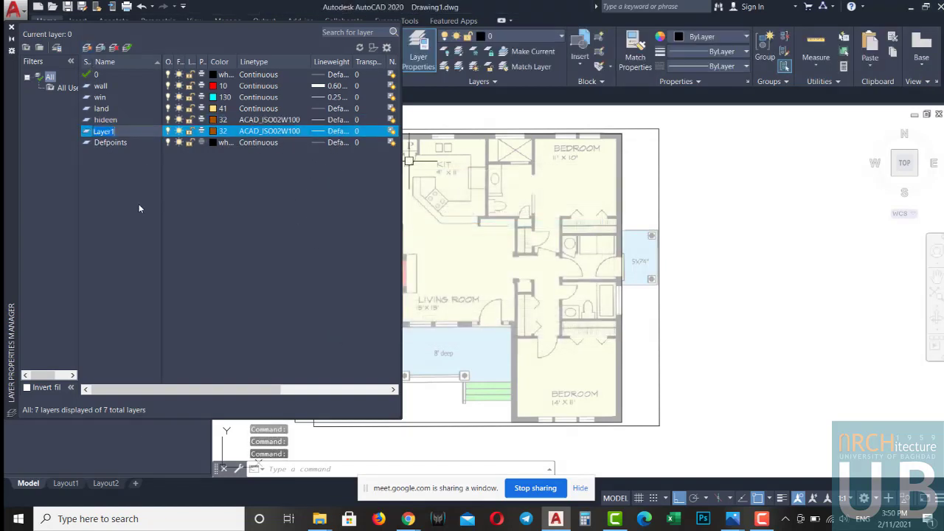
{"action": "type", "text": "ur."}
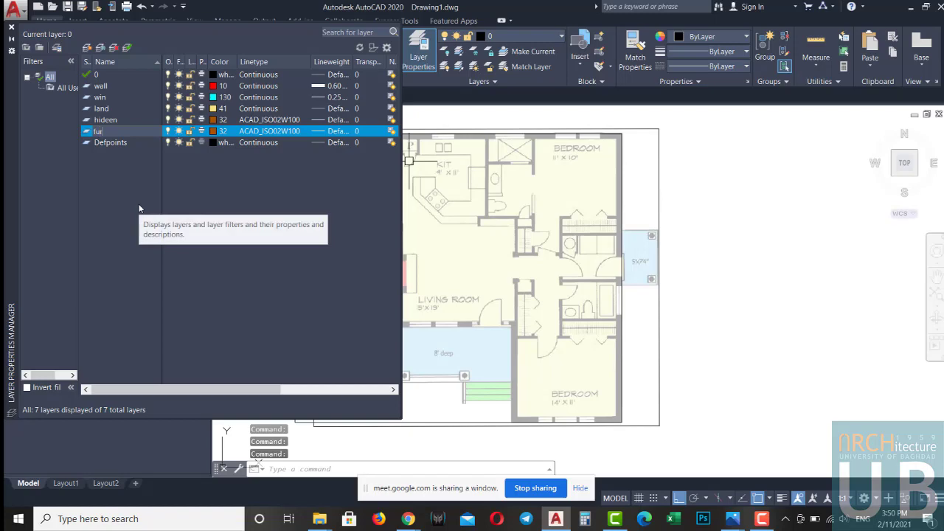
{"action": "left_click", "coordinate": [222, 131]}
{"action": "left_click", "coordinate": [375, 231]}
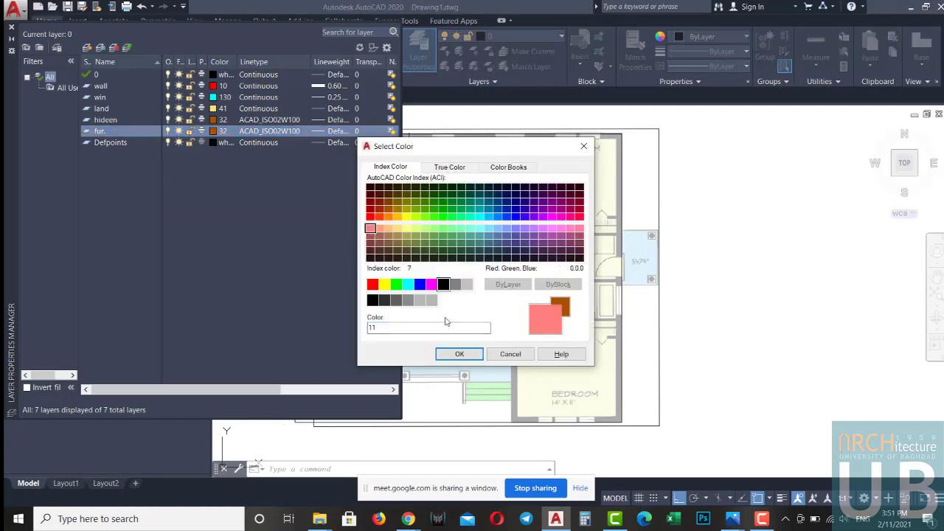
{"action": "left_click", "coordinate": [457, 353]}
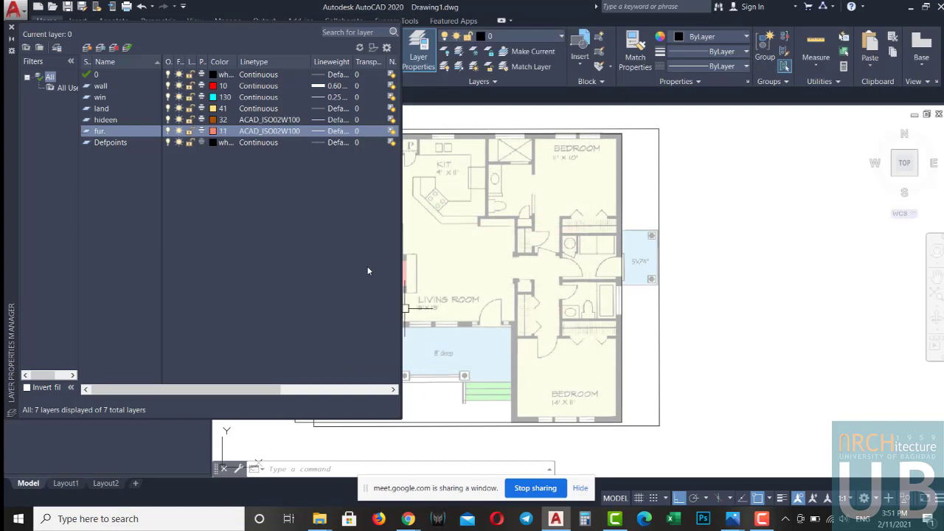
{"action": "left_click", "coordinate": [221, 131]}
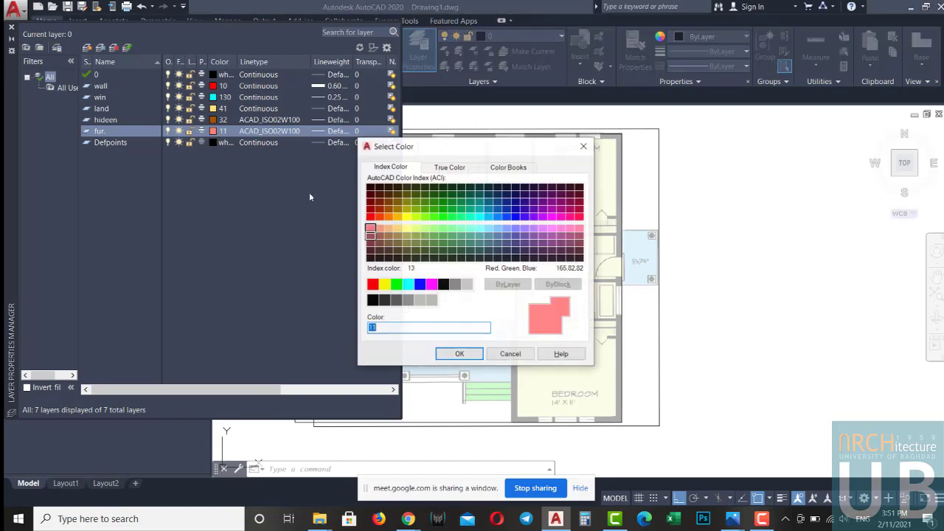
{"action": "left_click", "coordinate": [397, 228]}
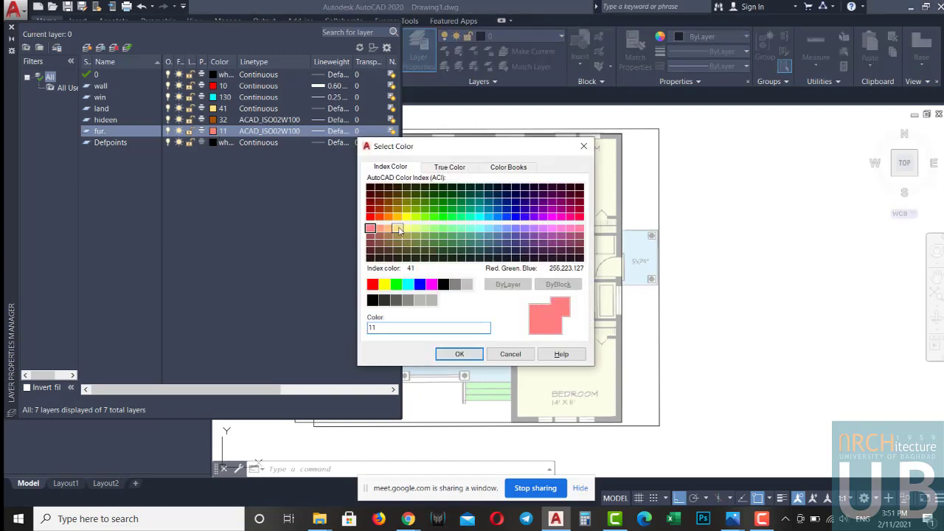
{"action": "left_click", "coordinate": [458, 355]}
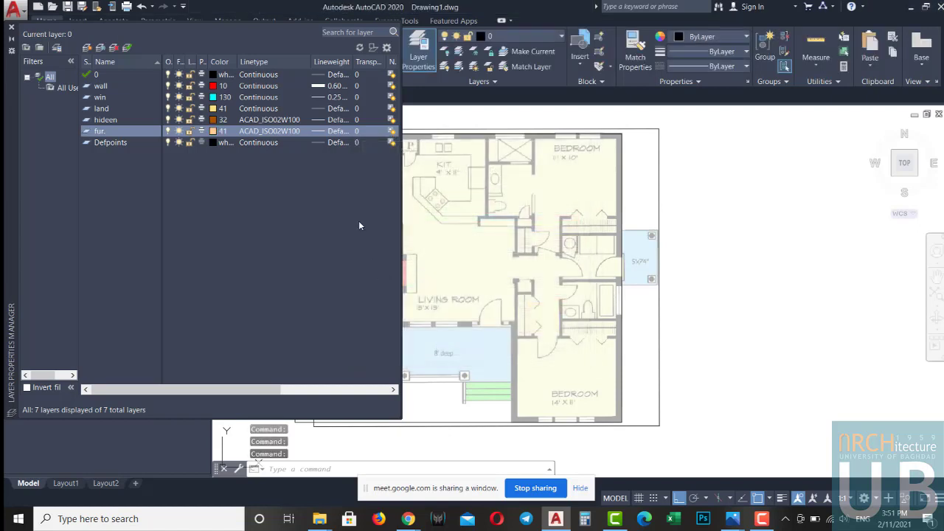
{"action": "left_click", "coordinate": [764, 519]}
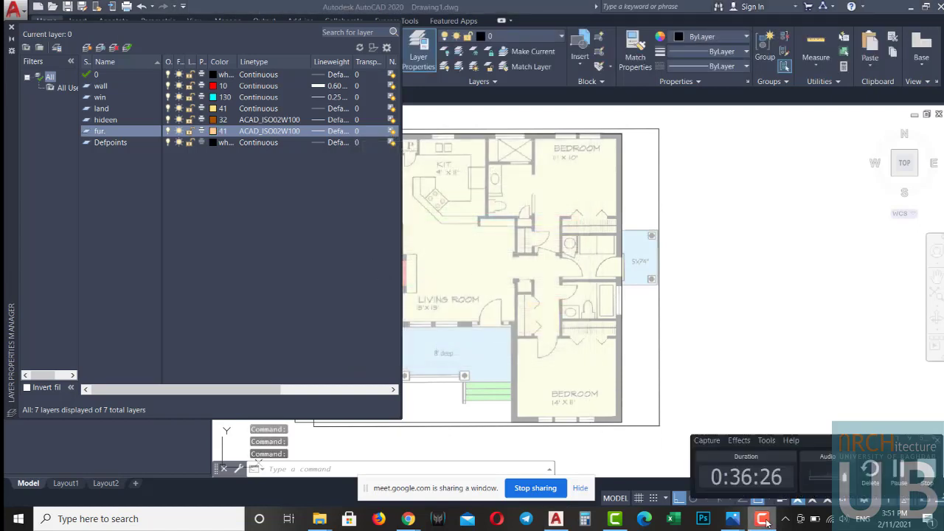
{"action": "left_click", "coordinate": [766, 521]}
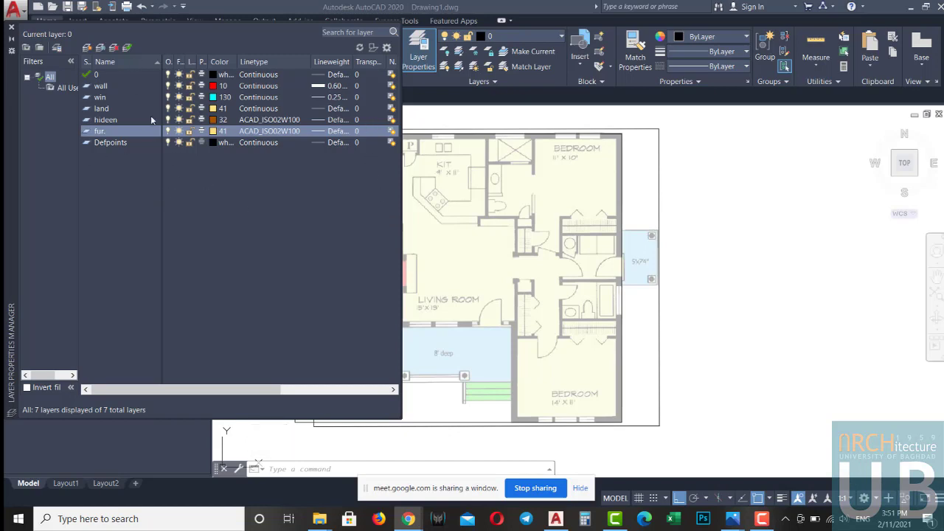
Make wall the current layer and close the Layer Properties Manager.
{"action": "left_click", "coordinate": [109, 90]}
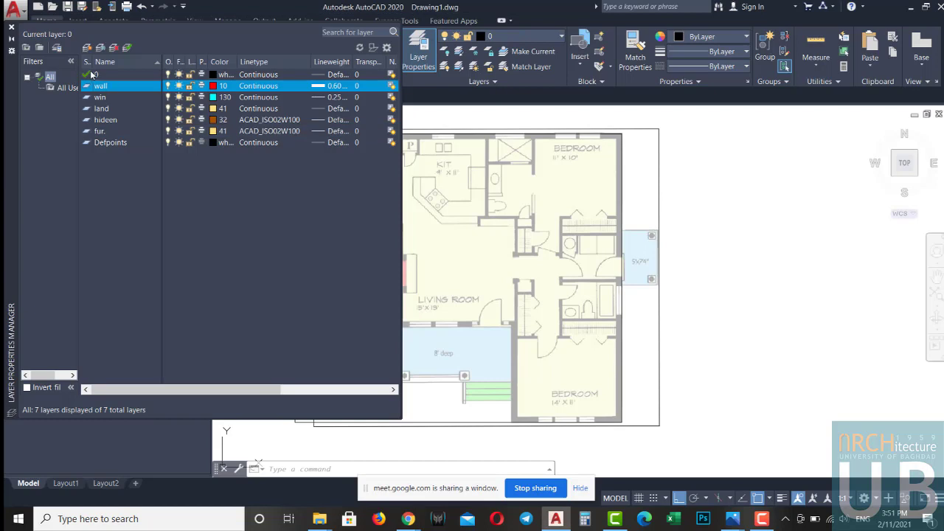
{"action": "left_click", "coordinate": [12, 28]}
{"action": "mouse_move", "coordinate": [532, 372]}
{"action": "middle_mouse_down"}
{"action": "mouse_move", "coordinate": [553, 363]}
{"action": "mouse_move", "coordinate": [559, 345]}
{"action": "middle_mouse_up"}
{"action": "scroll", "coordinate": [552, 362], "scroll_direction": "down", "scroll_amount": 2}
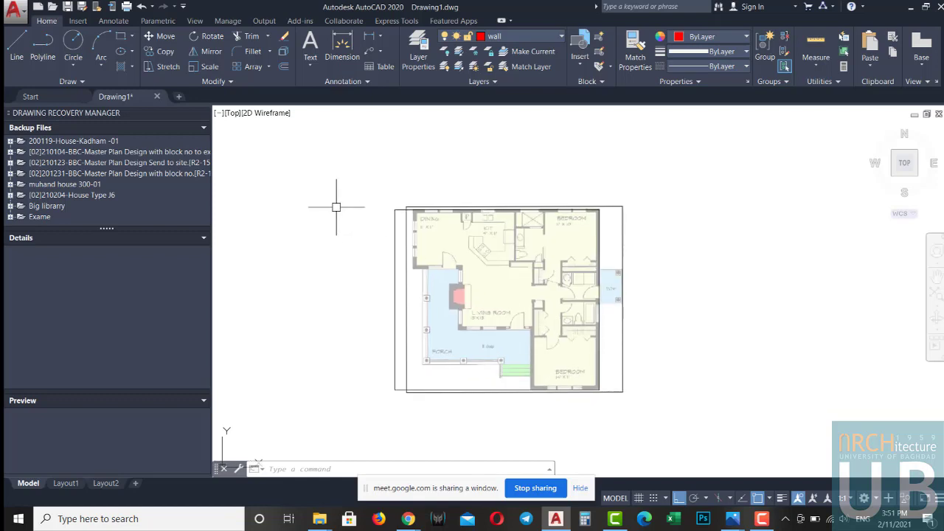
{"action": "left_click", "coordinate": [205, 115]}
{"action": "key", "text": "Escape"}
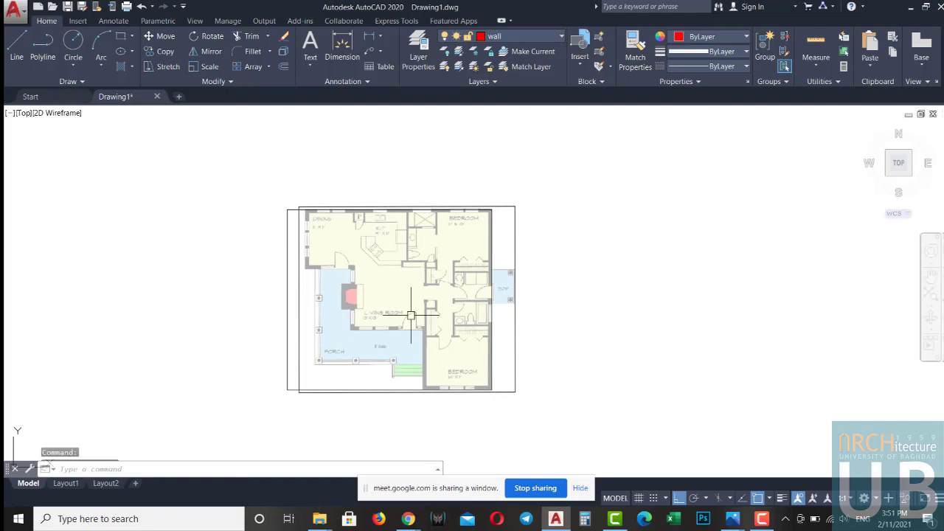
Draw a horizontal line right of the floor plan and turn on lineweight display.
{"action": "type", "text": "l"}
{"action": "key", "text": "Return"}
{"action": "left_click", "coordinate": [572, 267]}
{"action": "left_click", "coordinate": [734, 267]}
{"action": "key", "text": "Escape"}
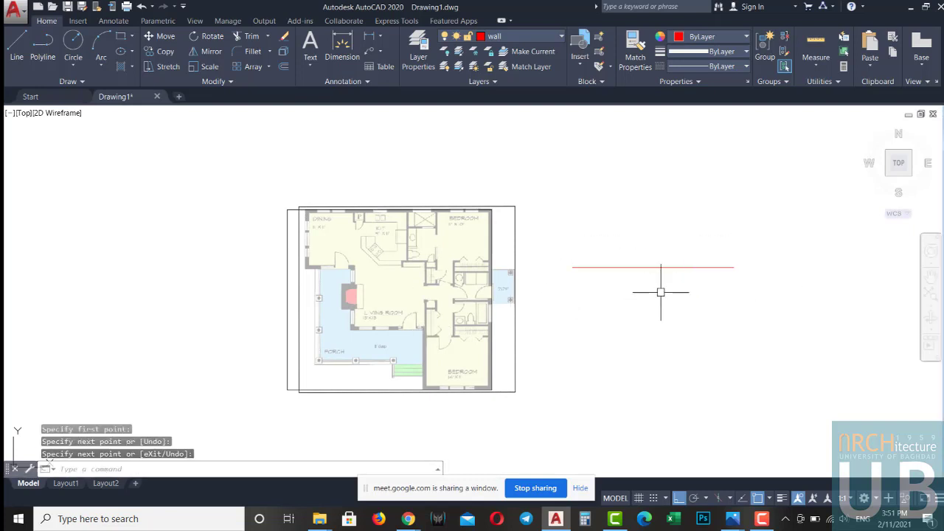
{"action": "left_click", "coordinate": [783, 498]}
Move the new line onto the hideen layer, then reselect it.
{"action": "left_click", "coordinate": [726, 219]}
{"action": "left_click", "coordinate": [677, 318]}
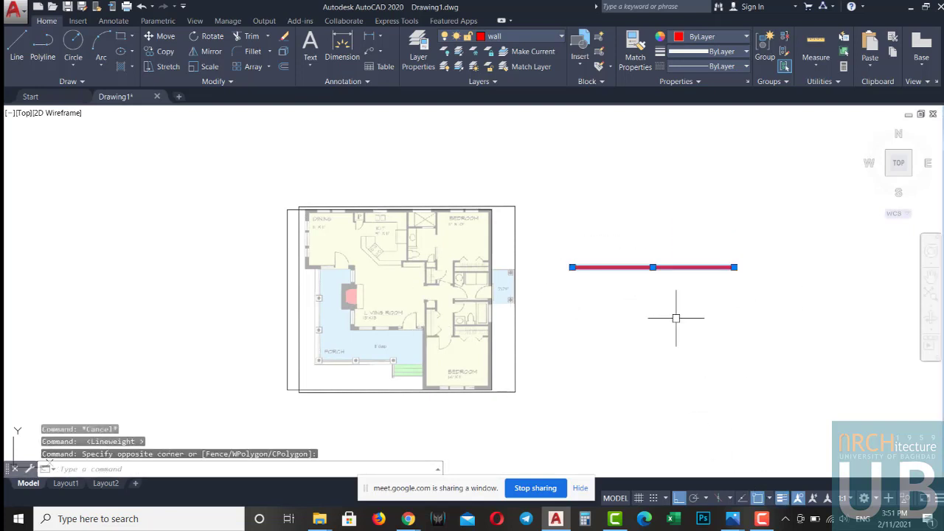
{"action": "left_click", "coordinate": [535, 43]}
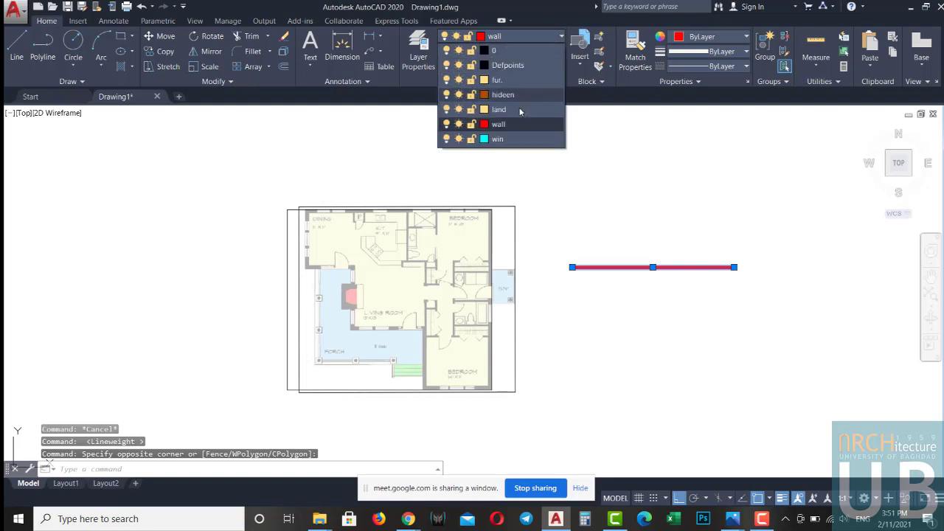
{"action": "left_click", "coordinate": [490, 91]}
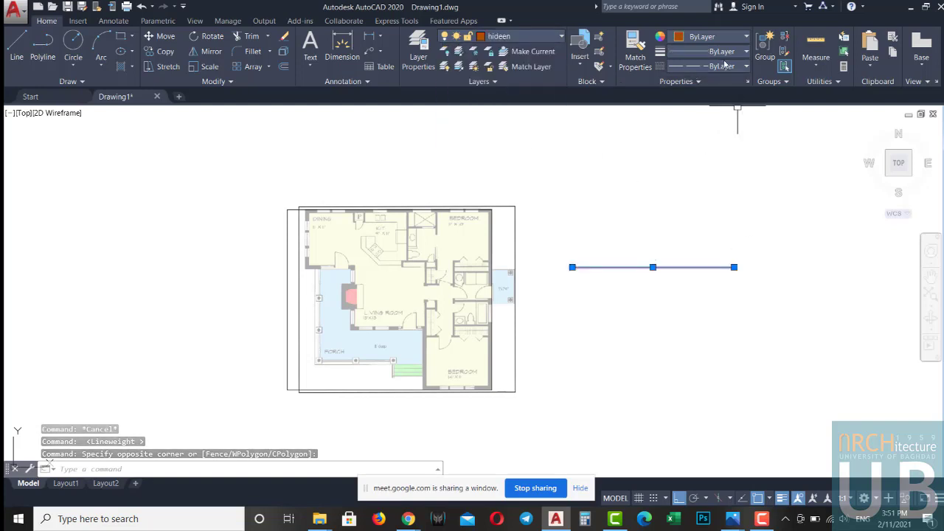
{"action": "scroll", "coordinate": [664, 230], "scroll_direction": "up", "scroll_amount": 3}
{"action": "key", "text": "Escape"}
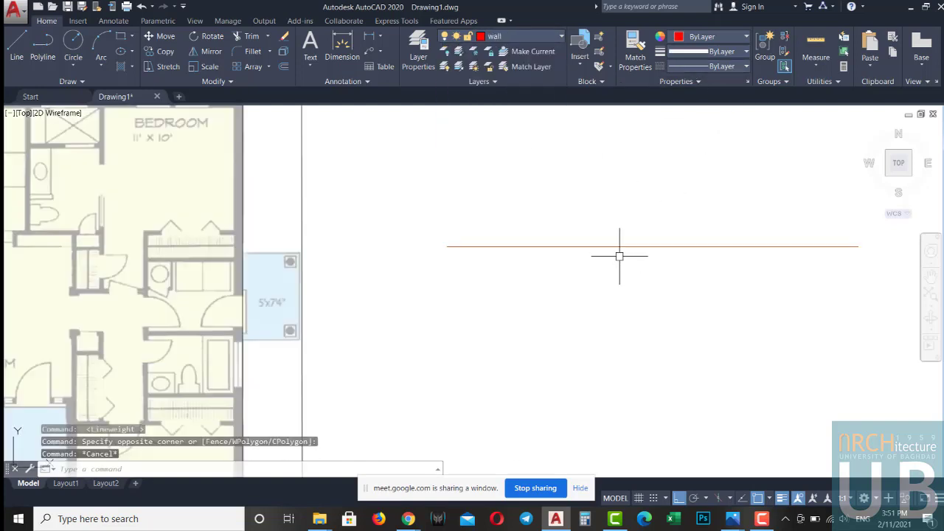
{"action": "scroll", "coordinate": [620, 255], "scroll_direction": "down", "scroll_amount": 3}
{"action": "left_click", "coordinate": [658, 217]}
{"action": "left_click", "coordinate": [623, 267]}
{"action": "right_click", "coordinate": [623, 267]}
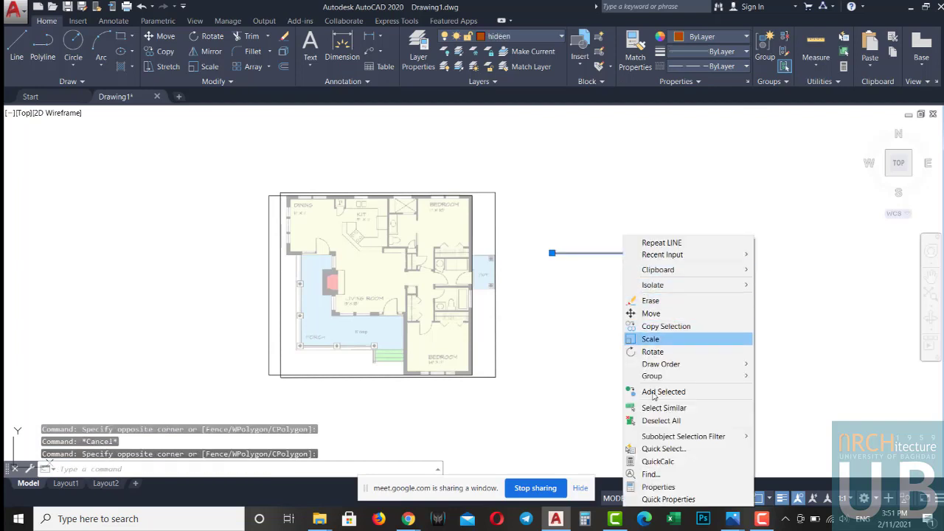
Open the hideen line's Properties and enter a first trial linetype scale.
{"action": "left_click", "coordinate": [649, 484]}
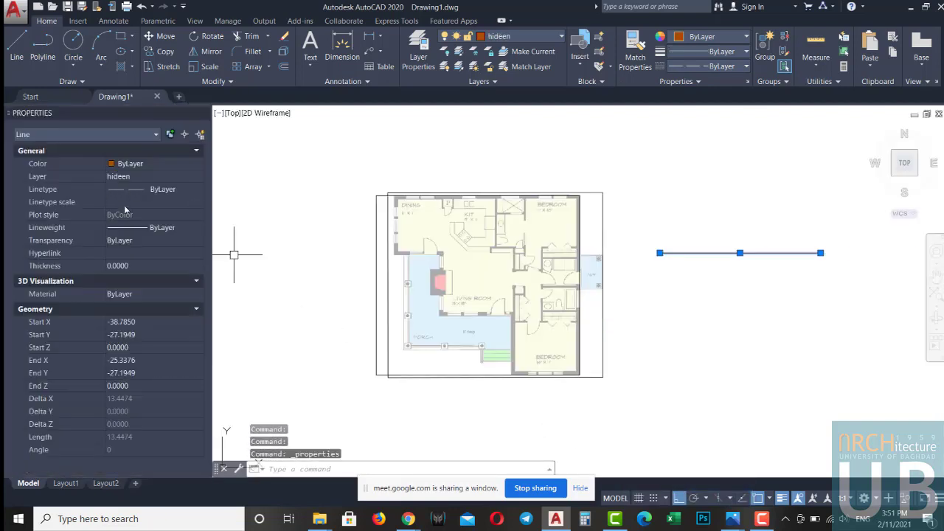
{"action": "left_click", "coordinate": [135, 202]}
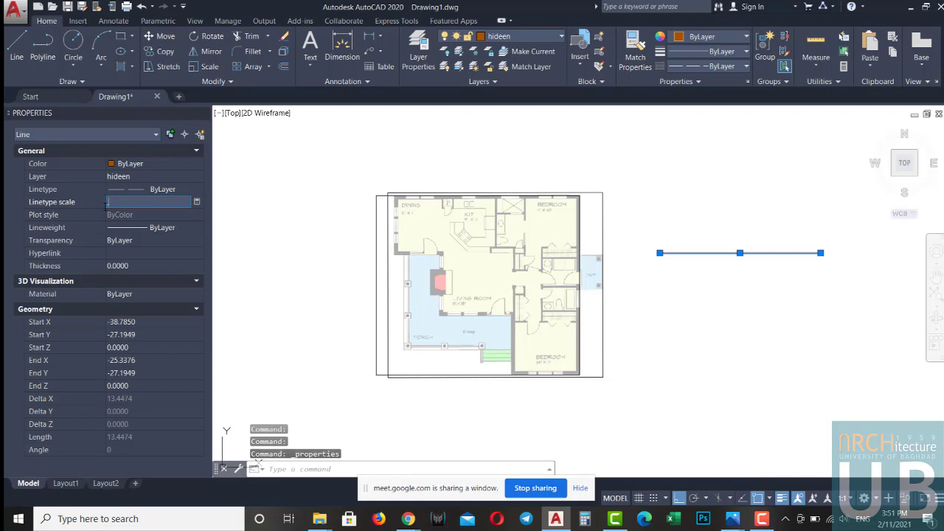
{"action": "type", "text": "15"}
{"action": "key", "text": "Return"}
{"action": "scroll", "coordinate": [878, 266], "scroll_direction": "up", "scroll_amount": 2}
{"action": "key", "text": "Escape"}
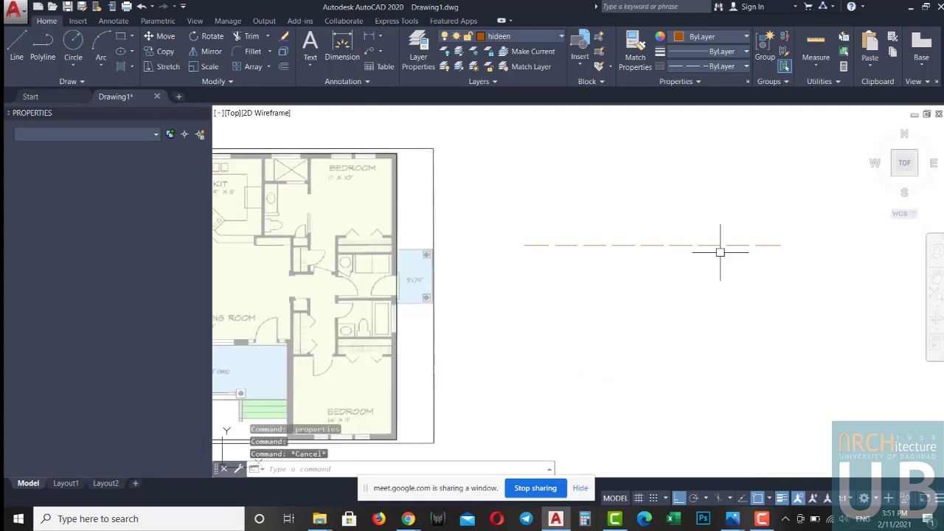
Reselect the dashed line and try linetype scales of 0.05, then 0.01.
{"action": "left_click", "coordinate": [720, 211]}
{"action": "left_click", "coordinate": [663, 275]}
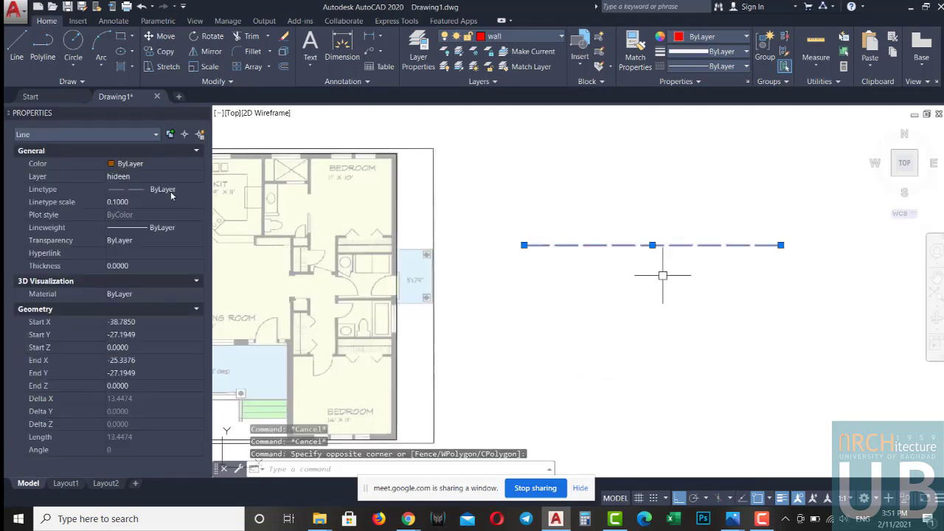
{"action": "left_click", "coordinate": [140, 203]}
{"action": "type", "text": ".05"}
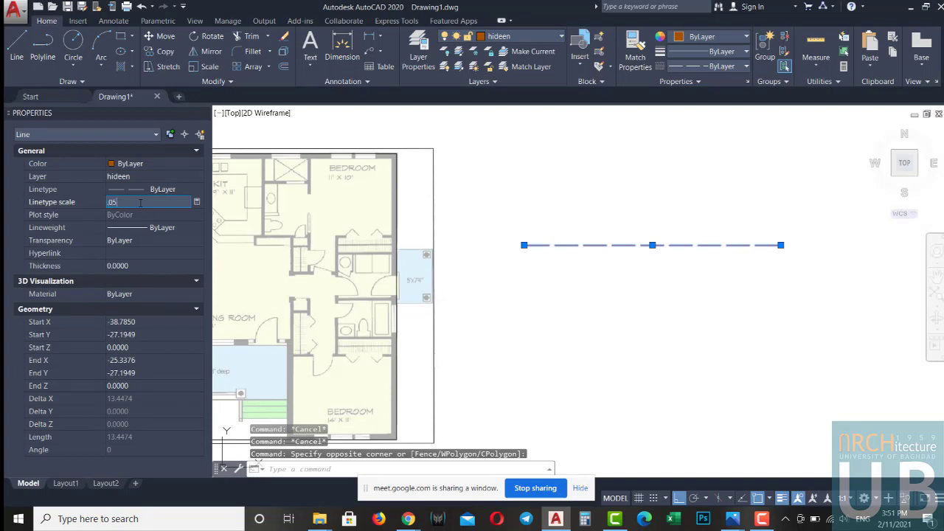
{"action": "key", "text": "Return"}
{"action": "left_click", "coordinate": [140, 203]}
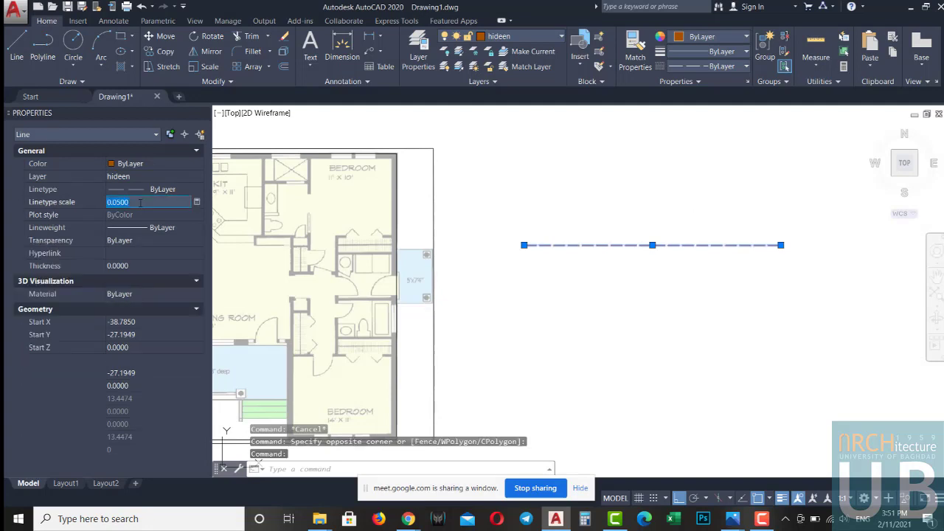
{"action": "type", "text": ".01"}
{"action": "key", "text": "Return"}
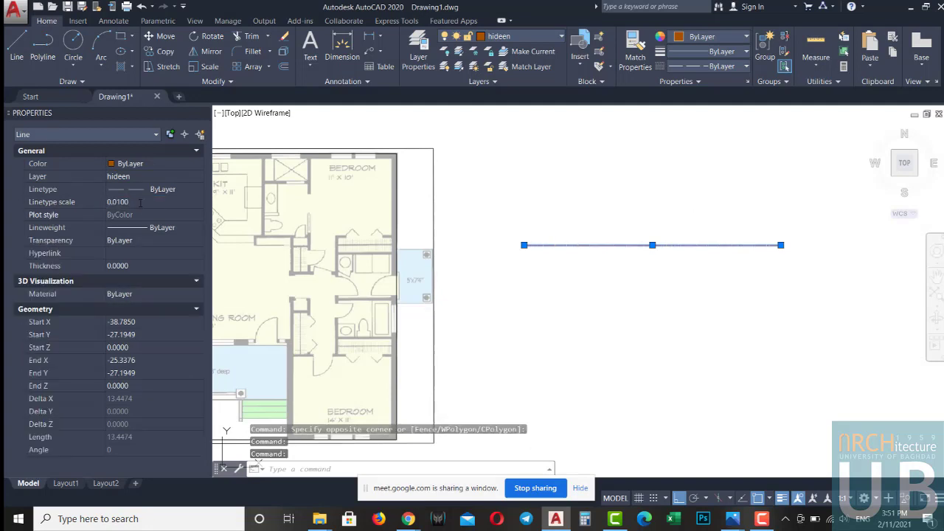
{"action": "key", "text": "Escape"}
{"action": "key", "text": "Escape"}
Settle the dashed line's linetype scale at 0.0300 and check the result.
{"action": "scroll", "coordinate": [700, 215], "scroll_direction": "up", "scroll_amount": 4}
{"action": "left_click_drag", "start_coordinate": [700, 215], "coordinate": [650, 280]}
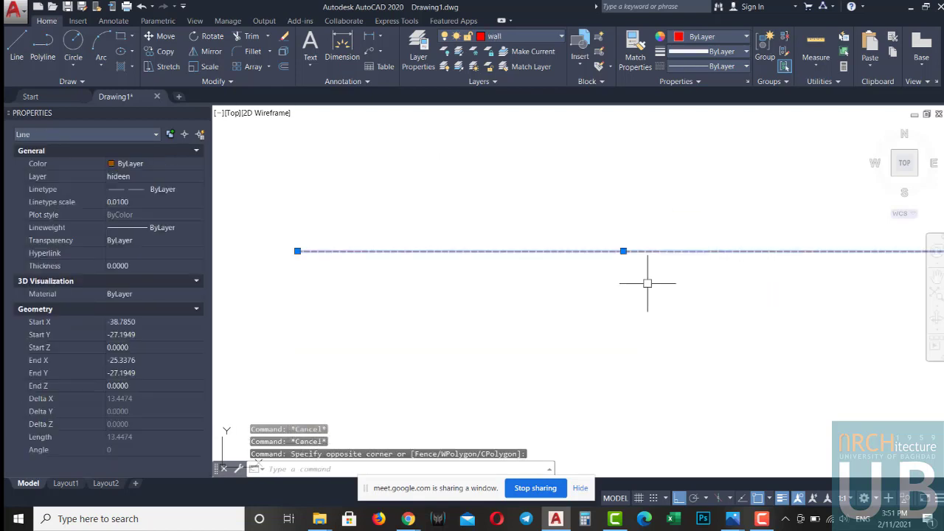
{"action": "left_click", "coordinate": [138, 201]}
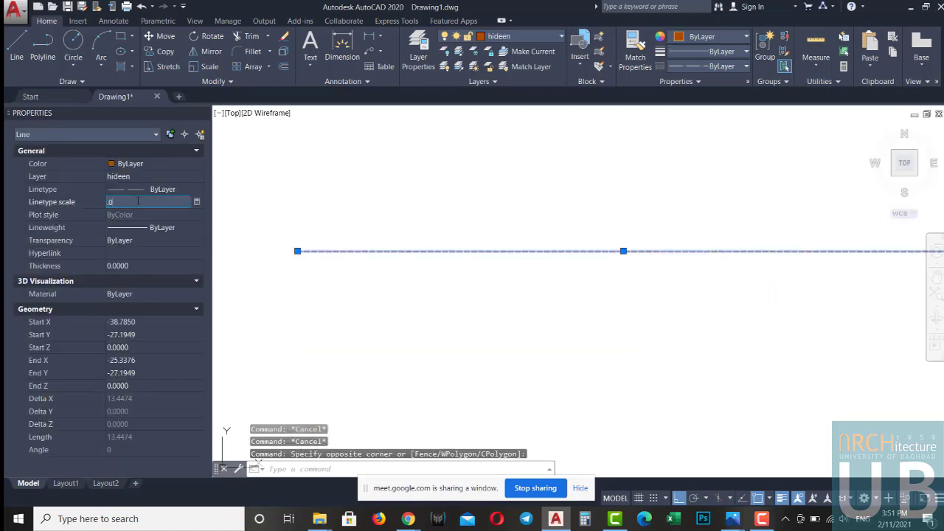
{"action": "key", "text": "Return"}
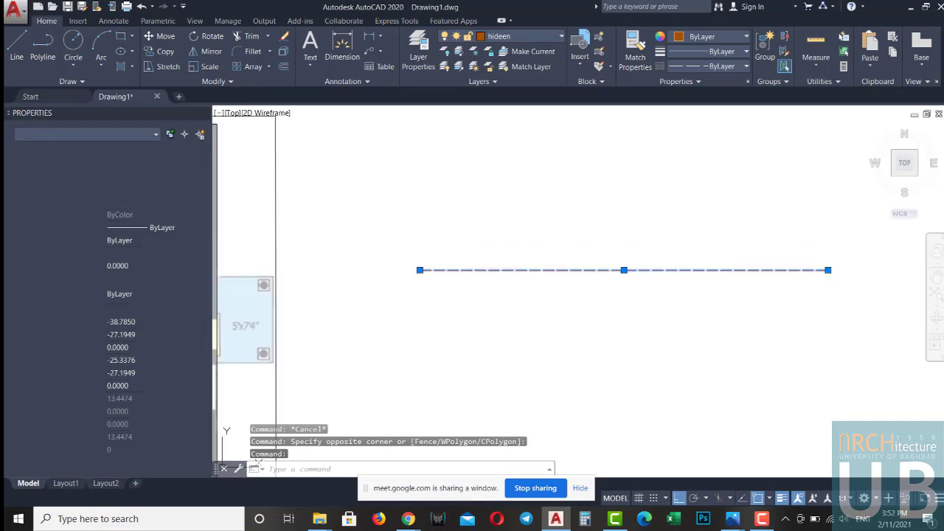
{"action": "key", "text": "Escape"}
{"action": "key", "text": "Escape"}
{"action": "scroll", "coordinate": [645, 243], "scroll_direction": "down", "scroll_amount": 5}
{"action": "left_click_drag", "start_coordinate": [685, 209], "coordinate": [622, 293]}
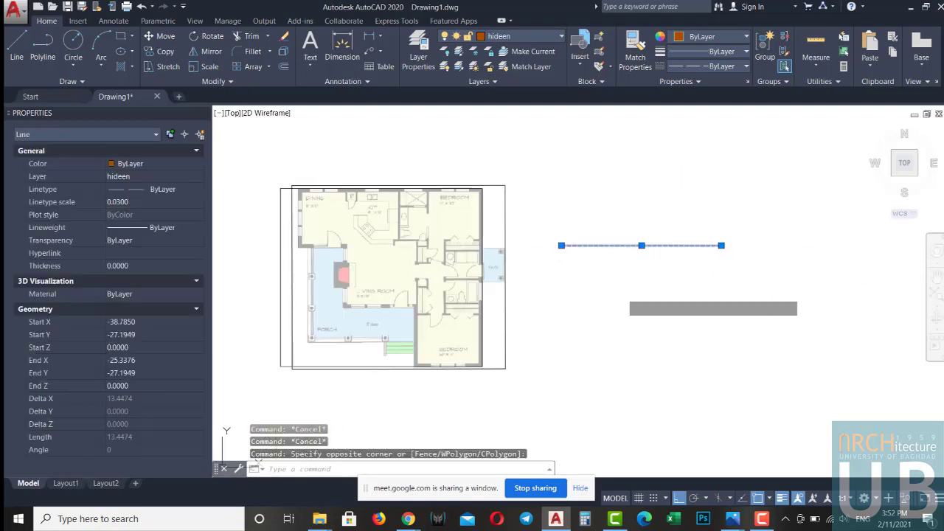
{"action": "key", "text": "Escape"}
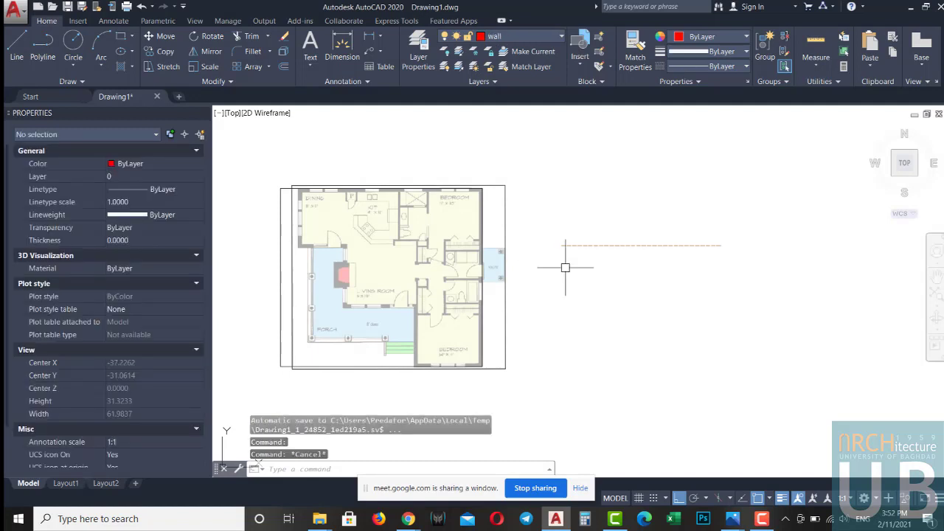
Select the dashed line and use Select Similar to pick all matching objects.
{"action": "left_click", "coordinate": [669, 206]}
{"action": "left_click", "coordinate": [633, 257]}
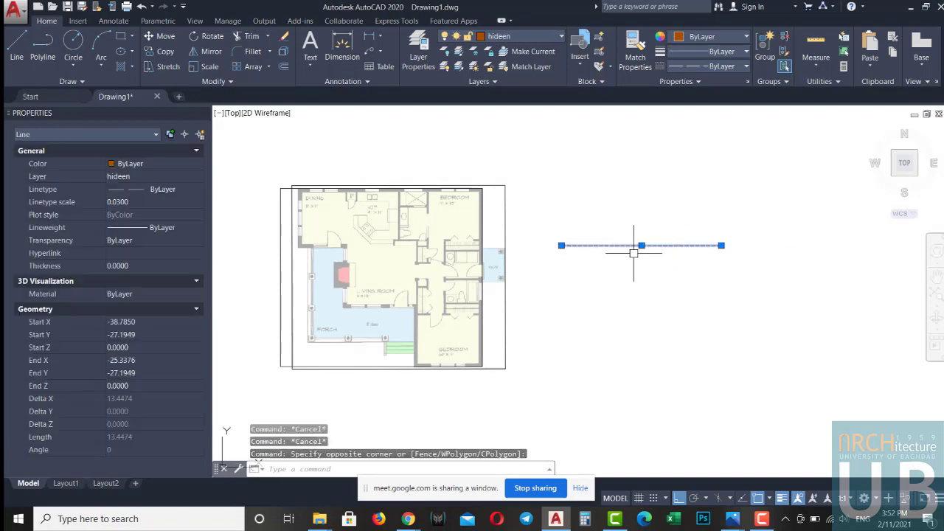
{"action": "right_click", "coordinate": [633, 253]}
{"action": "left_click", "coordinate": [693, 406]}
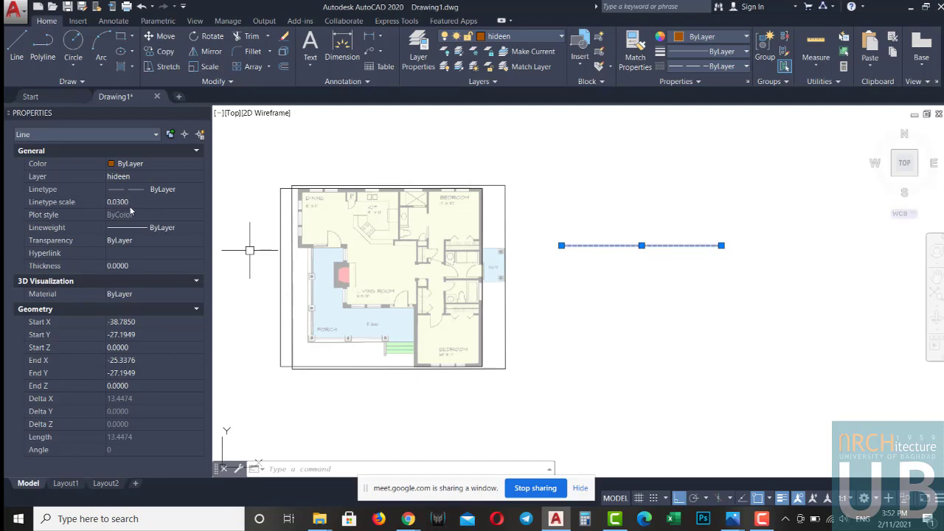
Clear the selection, then reselect and deselect the dashed sample line.
{"action": "key", "text": "Escape"}
{"action": "key", "text": "Escape"}
{"action": "scroll", "coordinate": [644, 261], "scroll_direction": "up", "scroll_amount": 3}
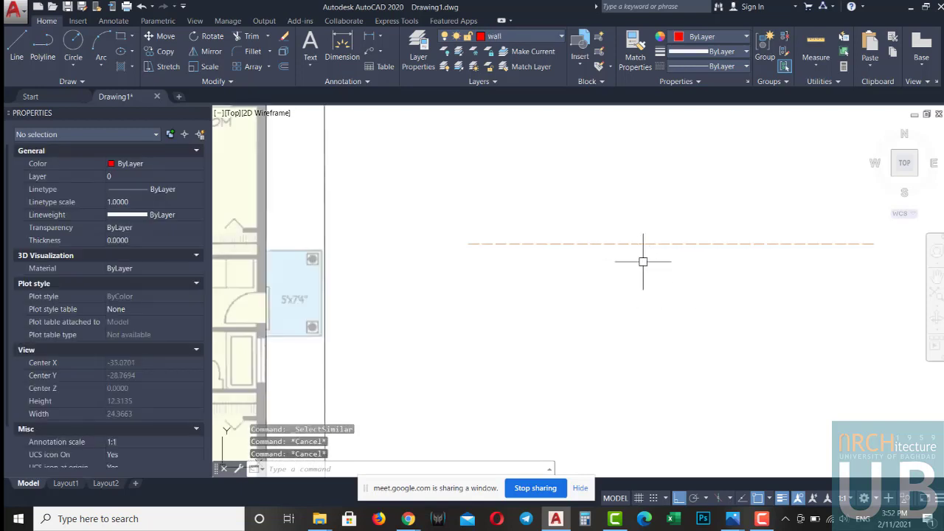
{"action": "key", "text": "Escape"}
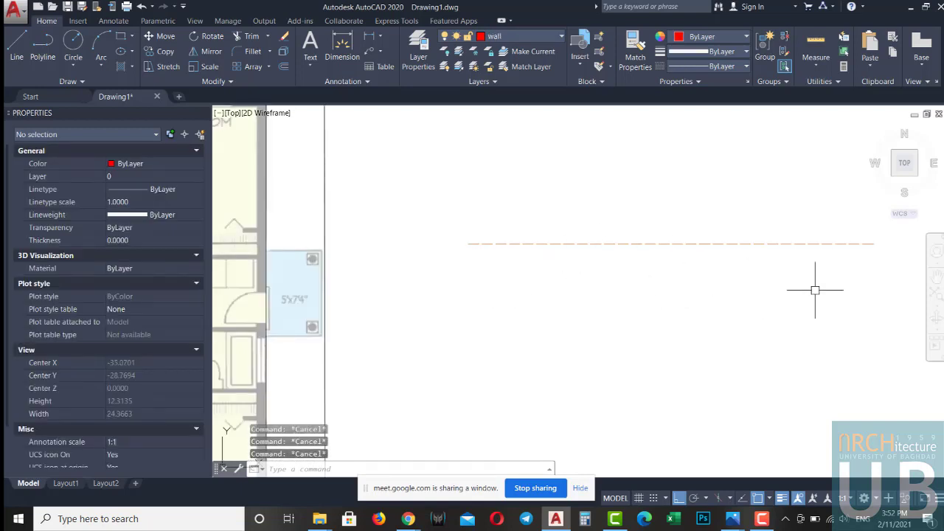
{"action": "scroll", "coordinate": [664, 270], "scroll_direction": "down", "scroll_amount": 5}
{"action": "left_click", "coordinate": [673, 238]}
{"action": "left_click", "coordinate": [639, 298]}
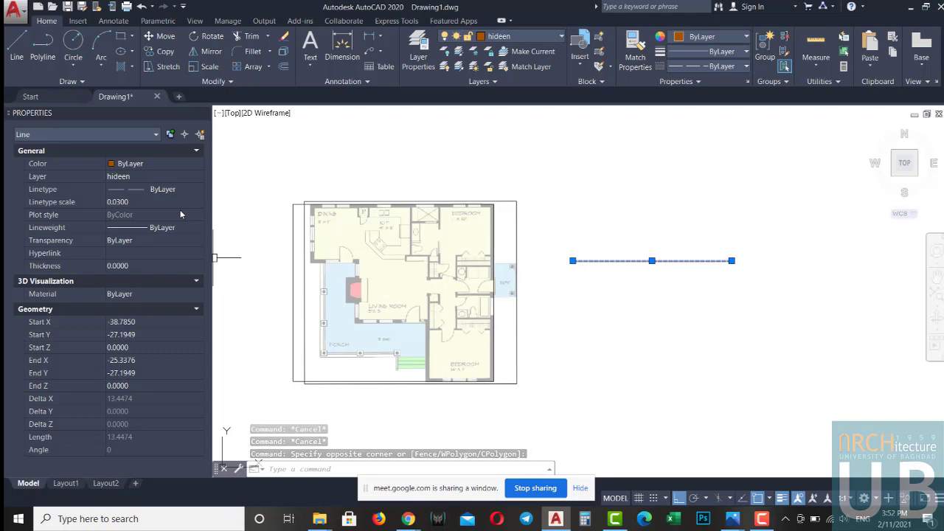
{"action": "key", "text": "Escape"}
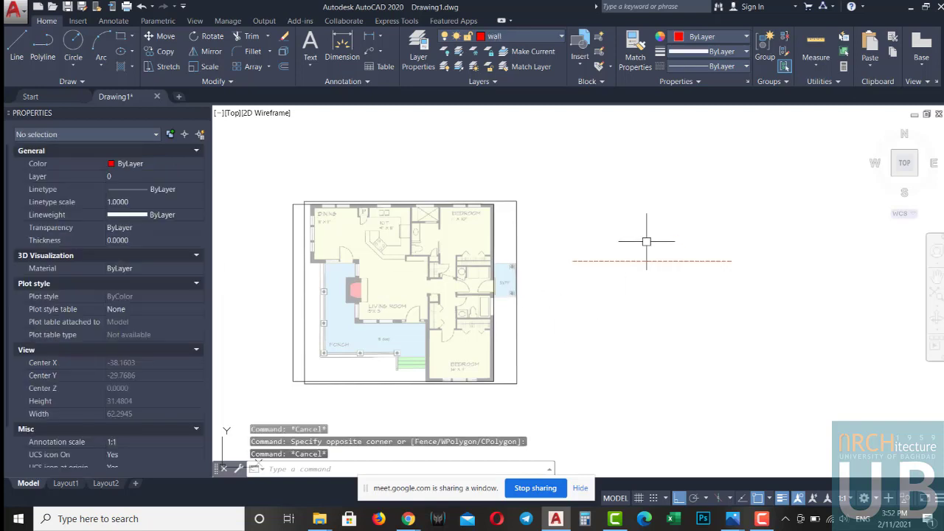
Cancel any pending command, zoom in on the floor plan, and pick its right boundary line.
{"action": "key", "text": "Escape"}
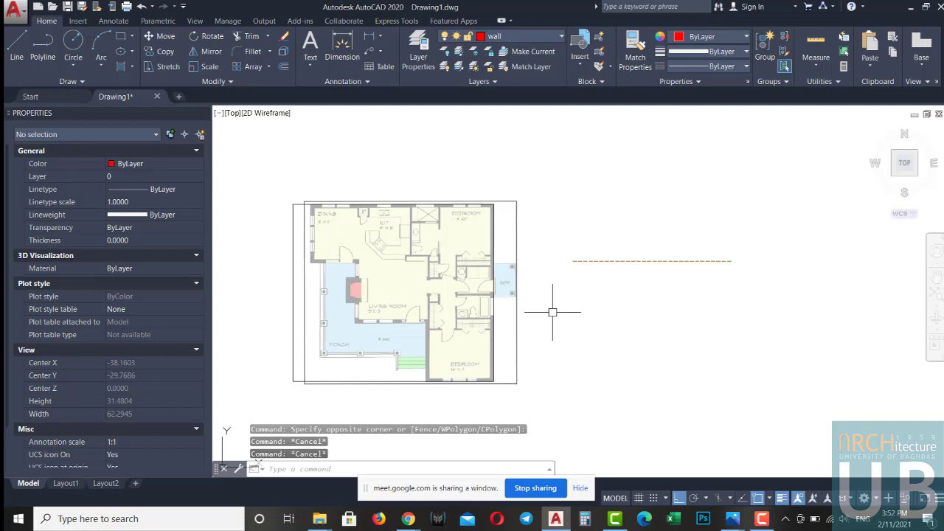
{"action": "key", "text": "Escape"}
{"action": "scroll", "coordinate": [539, 306], "scroll_direction": "up", "scroll_amount": 3}
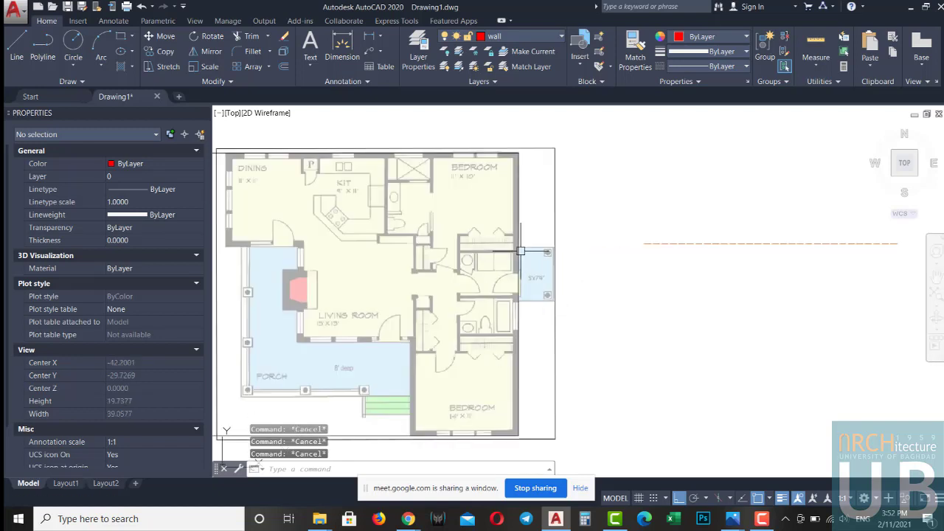
{"action": "left_click", "coordinate": [515, 236]}
Select the top, bottom, left and right boundary lines, leaving the floor-plan image out.
{"action": "left_click", "coordinate": [485, 152]}
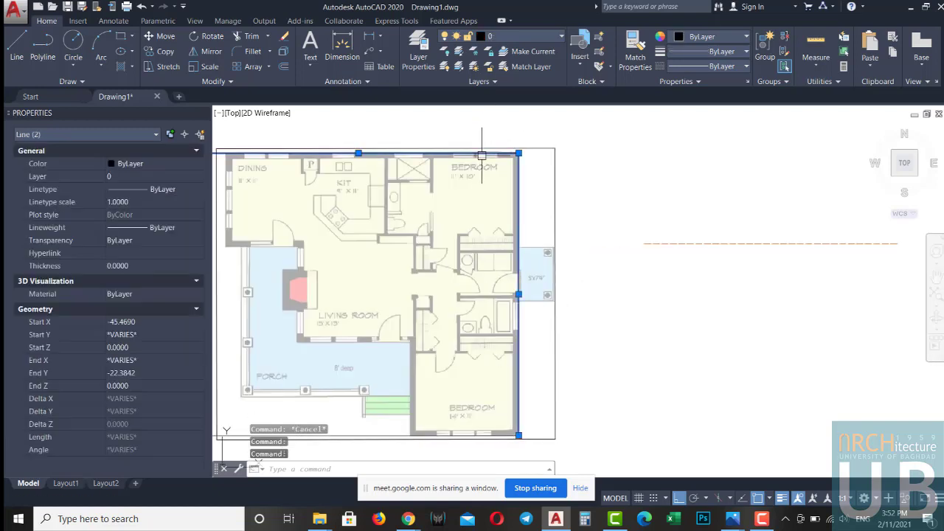
{"action": "middle_click_drag", "start_coordinate": [418, 298], "coordinate": [460, 227]}
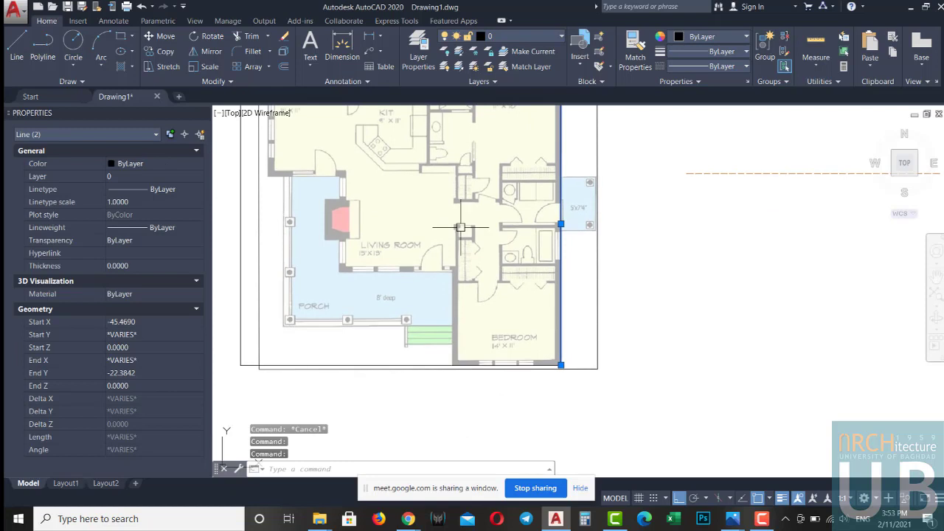
{"action": "left_click", "coordinate": [446, 365]}
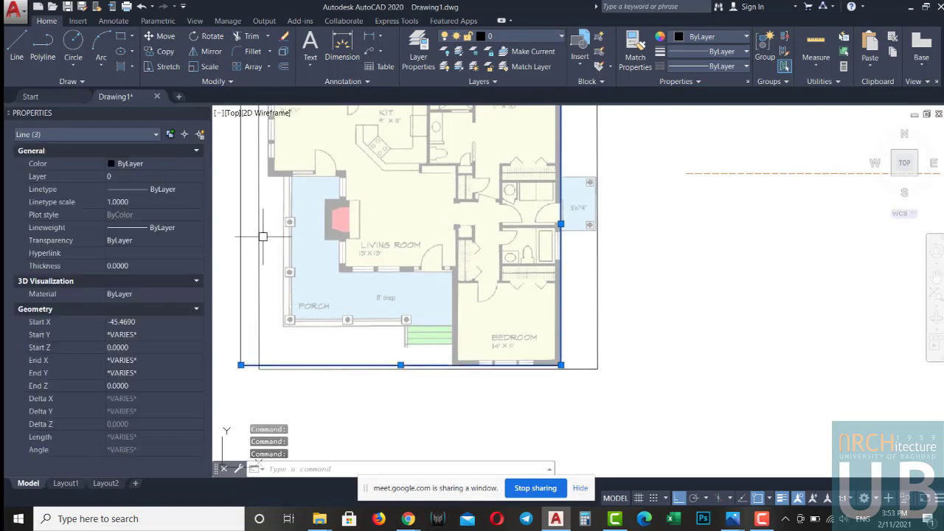
{"action": "left_click", "coordinate": [259, 229]}
{"action": "left_click", "coordinate": [431, 237], "text": "shift"}
{"action": "middle_click_drag", "start_coordinate": [430, 237], "coordinate": [435, 270]}
{"action": "left_click", "coordinate": [637, 310]}
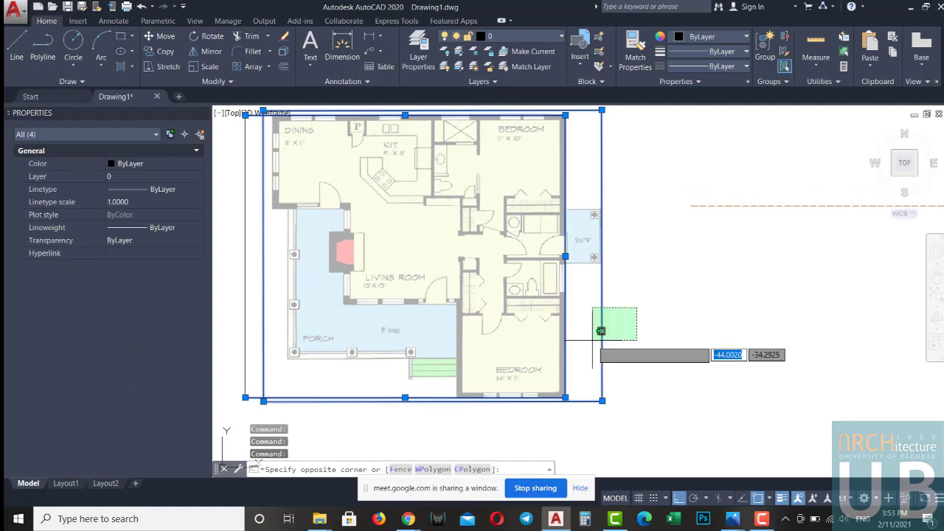
{"action": "left_click", "coordinate": [313, 259]}
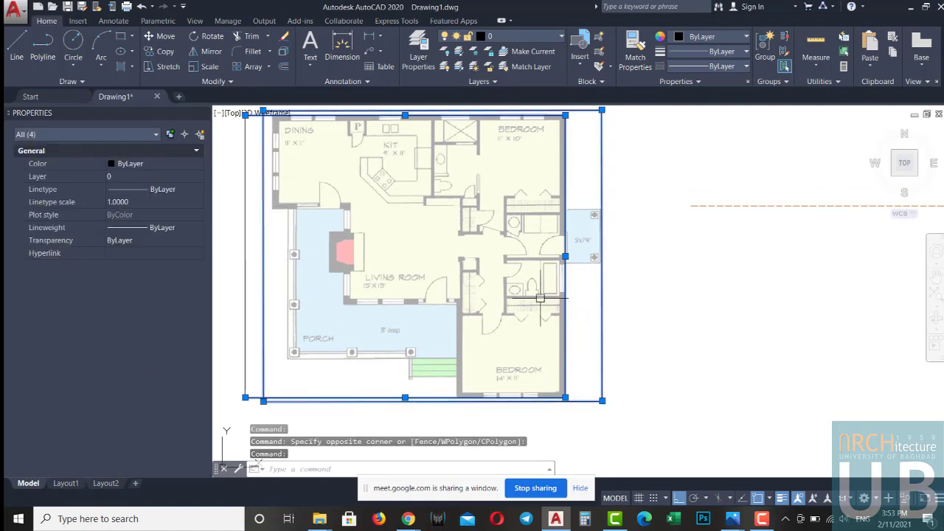
{"action": "left_click", "coordinate": [628, 284]}
{"action": "left_click", "coordinate": [595, 316], "text": "shift"}
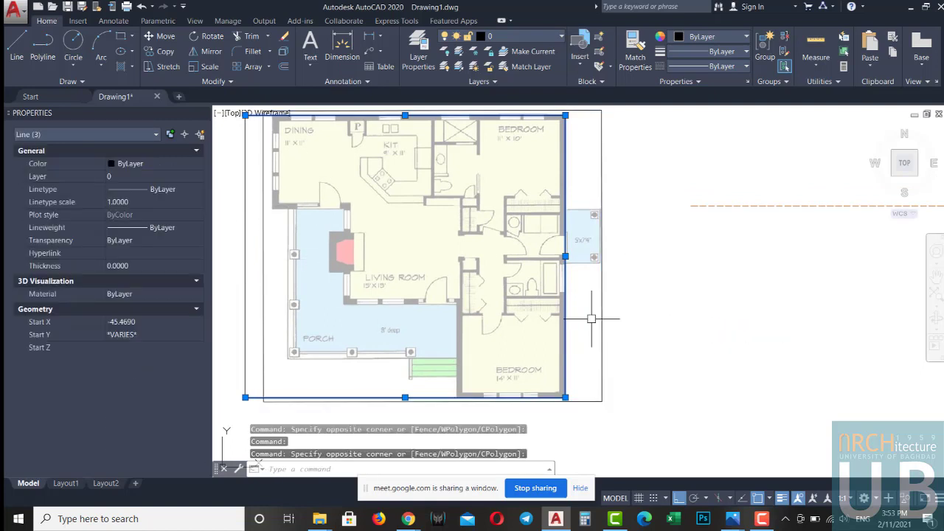
{"action": "left_click", "coordinate": [246, 257]}
{"action": "middle_click_drag", "start_coordinate": [453, 178], "coordinate": [470, 196]}
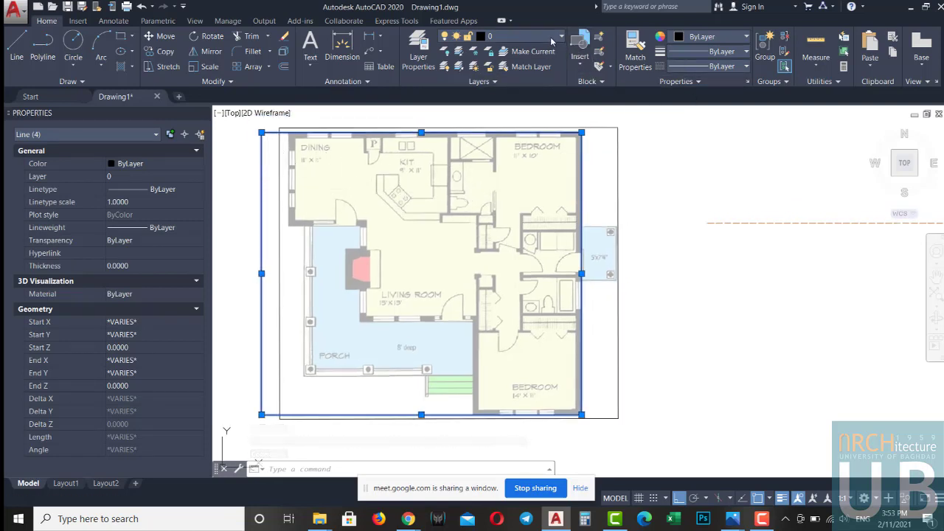
Move the four boundary lines to the wall layer so they turn red.
{"action": "left_click", "coordinate": [520, 36]}
{"action": "left_click", "coordinate": [502, 123]}
{"action": "middle_click_drag", "start_coordinate": [344, 335], "coordinate": [378, 323]}
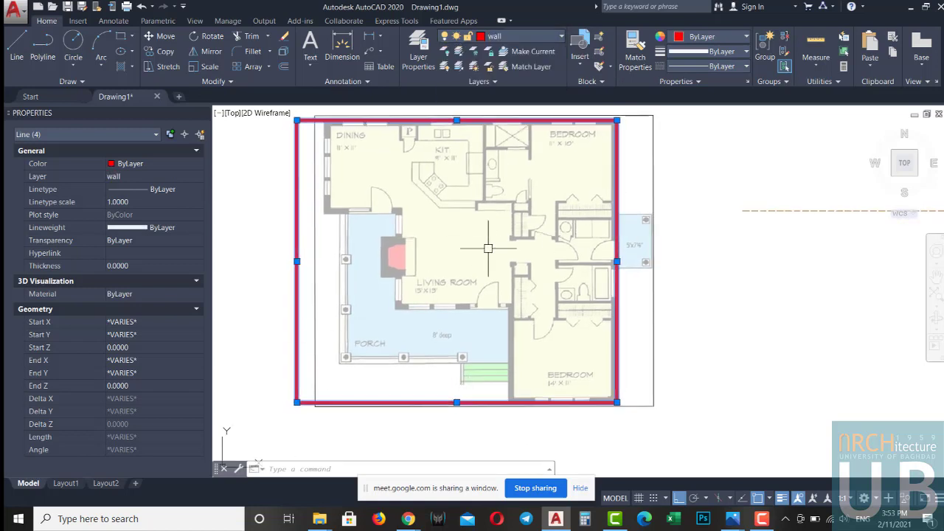
{"action": "key", "text": "Escape"}
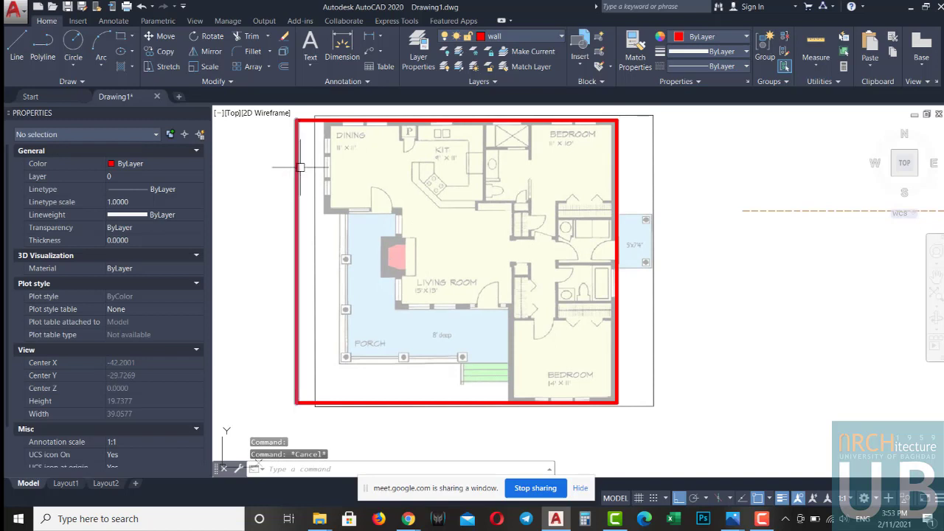
Select the left wall line and begin a Move from the top-left corner, then cancel it.
{"action": "left_click", "coordinate": [300, 167]}
{"action": "left_click", "coordinate": [270, 201]}
{"action": "type", "text": "m"}
{"action": "key", "text": "Return"}
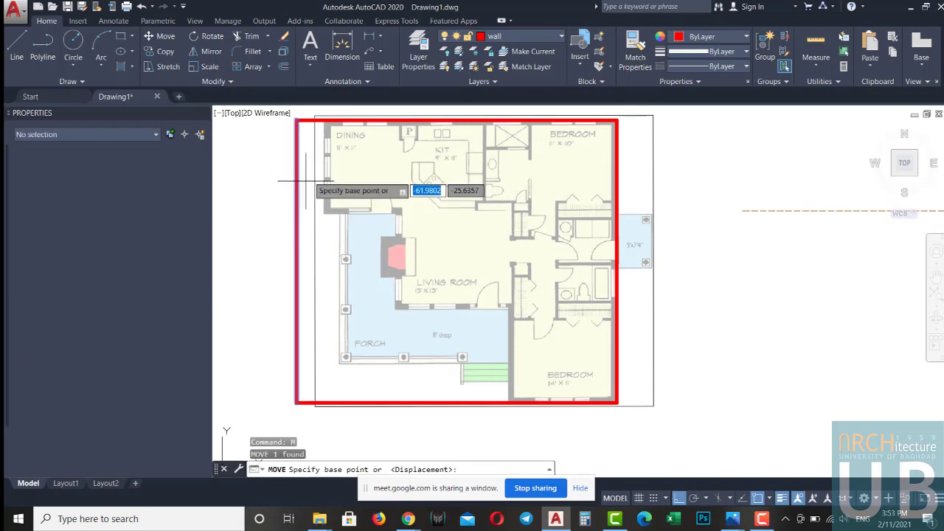
{"action": "scroll", "coordinate": [305, 181], "scroll_direction": "up", "scroll_amount": 1}
{"action": "scroll", "coordinate": [309, 209], "scroll_direction": "up", "scroll_amount": 3}
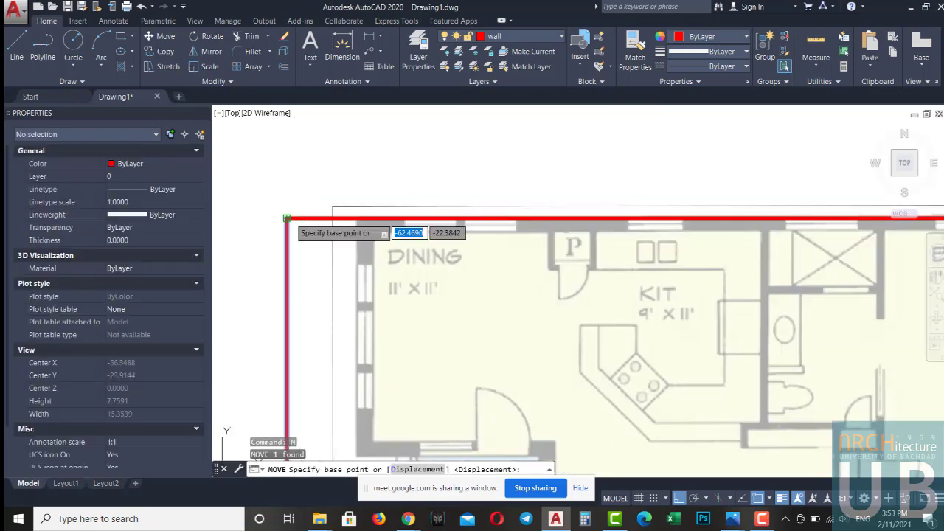
{"action": "left_click", "coordinate": [286, 219]}
{"action": "key", "text": "Escape"}
{"action": "key", "text": "Escape"}
{"action": "scroll", "coordinate": [356, 245], "scroll_direction": "down", "scroll_amount": 4}
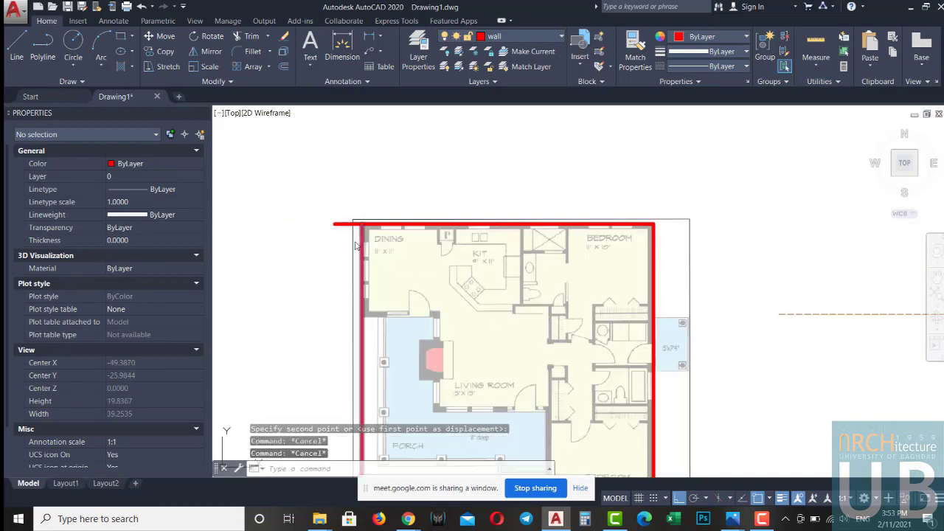
Fillet the top and left wall lines into a corner and turn off lineweight display.
{"action": "type", "text": "f"}
{"action": "key", "text": "Return"}
{"action": "left_click", "coordinate": [362, 265]}
{"action": "left_click", "coordinate": [398, 225]}
{"action": "middle_click_drag", "start_coordinate": [516, 340], "coordinate": [511, 220]}
{"action": "key", "text": "Escape"}
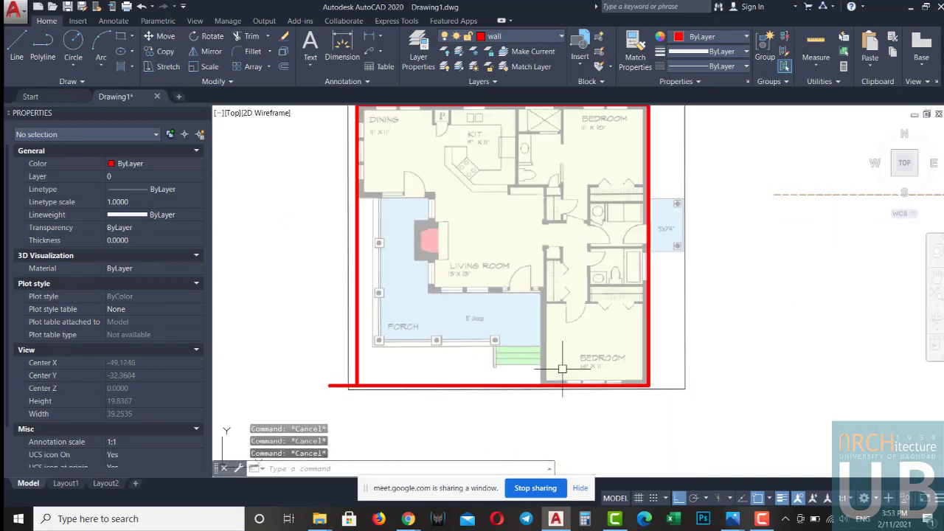
{"action": "scroll", "coordinate": [634, 343], "scroll_direction": "up", "scroll_amount": 2}
{"action": "scroll", "coordinate": [633, 342], "scroll_direction": "up", "scroll_amount": 2}
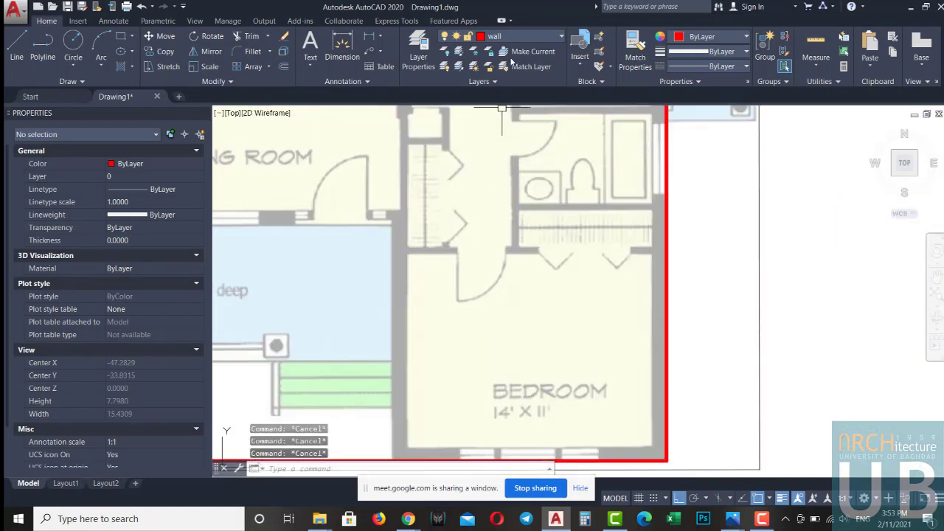
{"action": "left_click", "coordinate": [773, 499]}
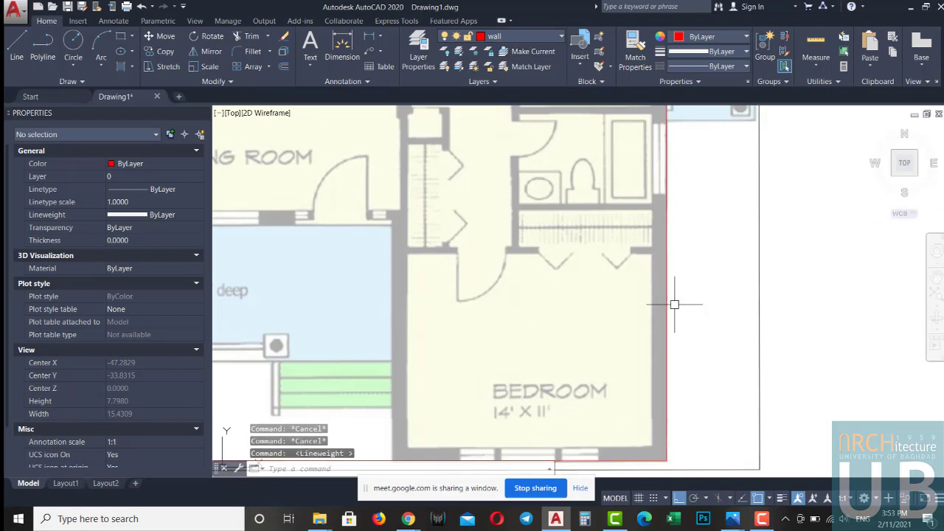
{"action": "scroll", "coordinate": [664, 303], "scroll_direction": "down", "scroll_amount": 2}
Offset the right and bottom wall lines by 0.25 to create parallel wall copies.
{"action": "left_click_drag", "start_coordinate": [636, 307], "coordinate": [616, 317]}
{"action": "scroll", "coordinate": [636, 295], "scroll_direction": "up", "scroll_amount": 3}
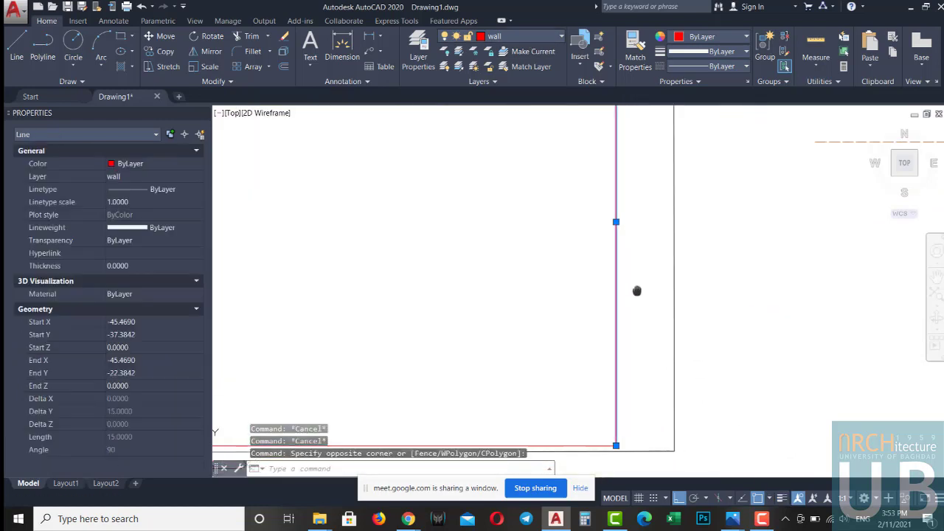
{"action": "scroll", "coordinate": [620, 299], "scroll_direction": "down", "scroll_amount": 3}
{"action": "type", "text": "o"}
{"action": "key", "text": "Return"}
{"action": "type", "text": "5"}
{"action": "key", "text": "Return"}
{"action": "left_click", "coordinate": [596, 298]}
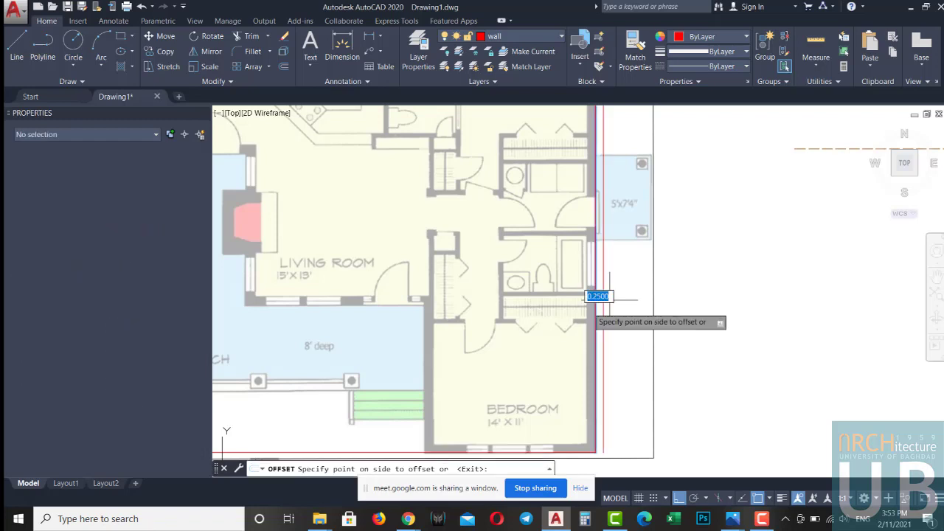
{"action": "left_click", "coordinate": [613, 302]}
{"action": "scroll", "coordinate": [550, 355], "scroll_direction": "down", "scroll_amount": 2}
{"action": "left_click", "coordinate": [521, 410]}
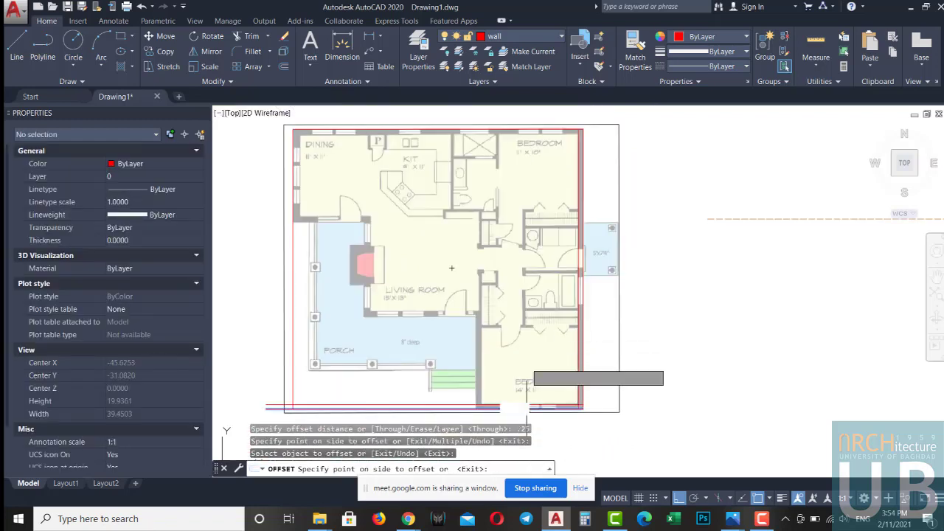
{"action": "left_click", "coordinate": [527, 365]}
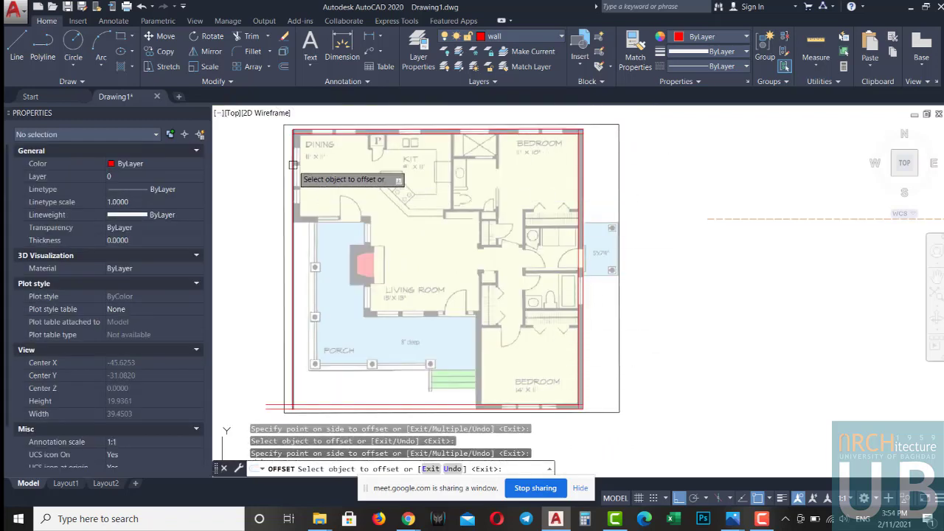
{"action": "key", "text": "Escape"}
{"action": "key", "text": "Escape"}
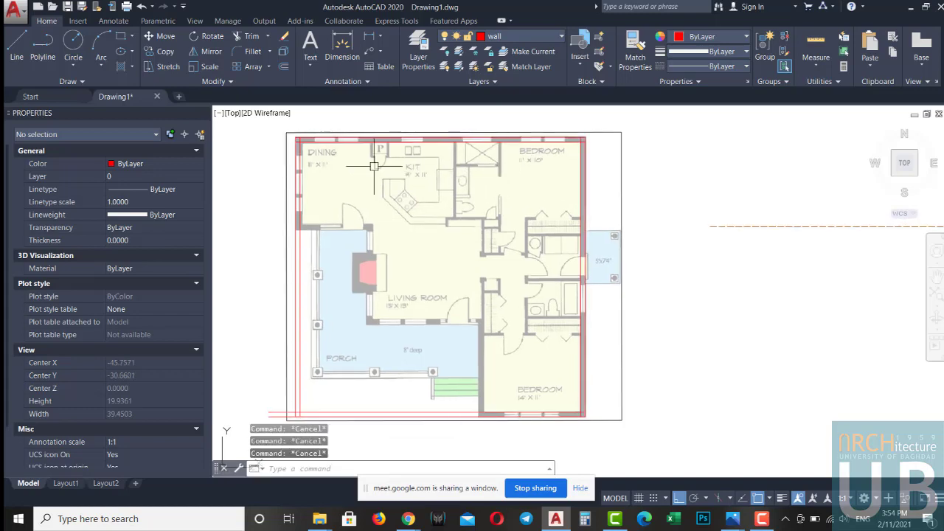
{"action": "scroll", "coordinate": [297, 145], "scroll_direction": "up", "scroll_amount": 4}
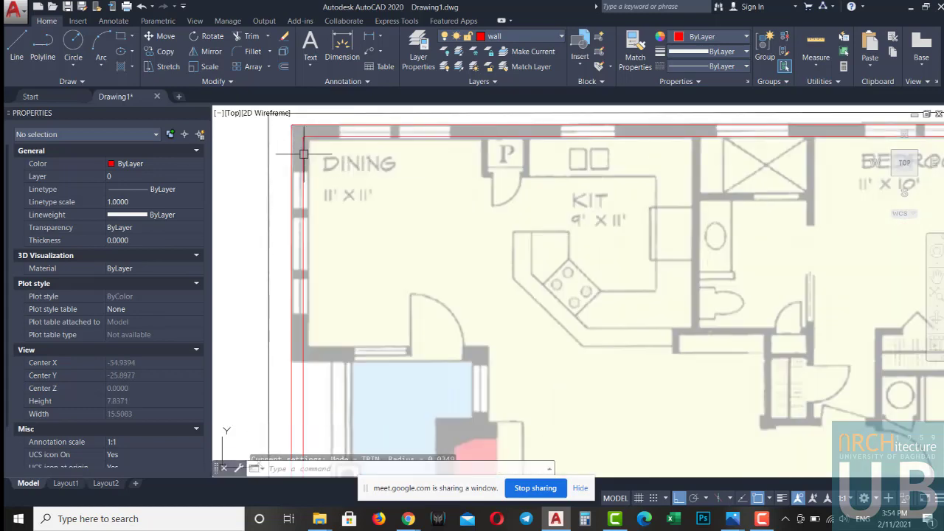
Zoom and pan to bring the top bedroom corner of the walls into view.
{"action": "scroll", "coordinate": [332, 155], "scroll_direction": "down", "scroll_amount": 5}
{"action": "scroll", "coordinate": [620, 161], "scroll_direction": "up", "scroll_amount": 7}
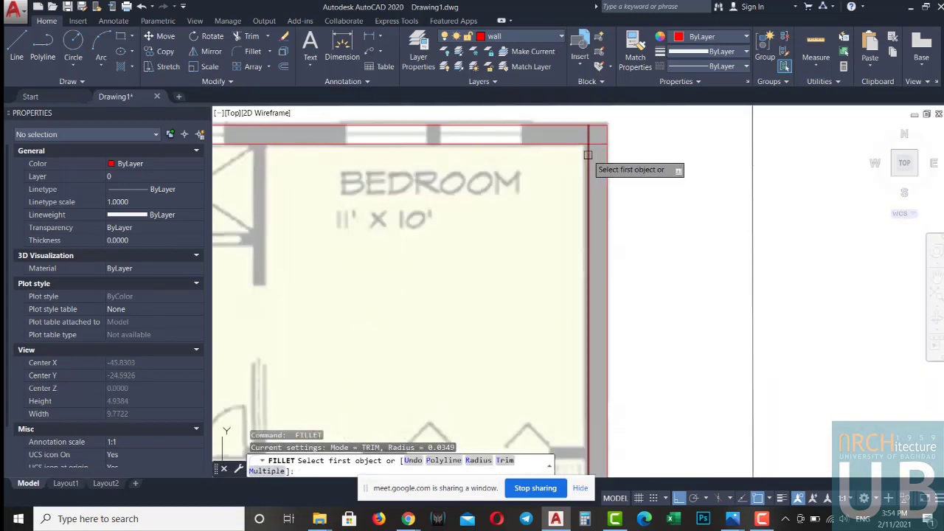
{"action": "left_click", "coordinate": [588, 155]}
{"action": "key", "text": "Escape"}
{"action": "key", "text": "Escape"}
{"action": "scroll", "coordinate": [580, 147], "scroll_direction": "up", "scroll_amount": 2}
{"action": "scroll", "coordinate": [582, 165], "scroll_direction": "up", "scroll_amount": 2}
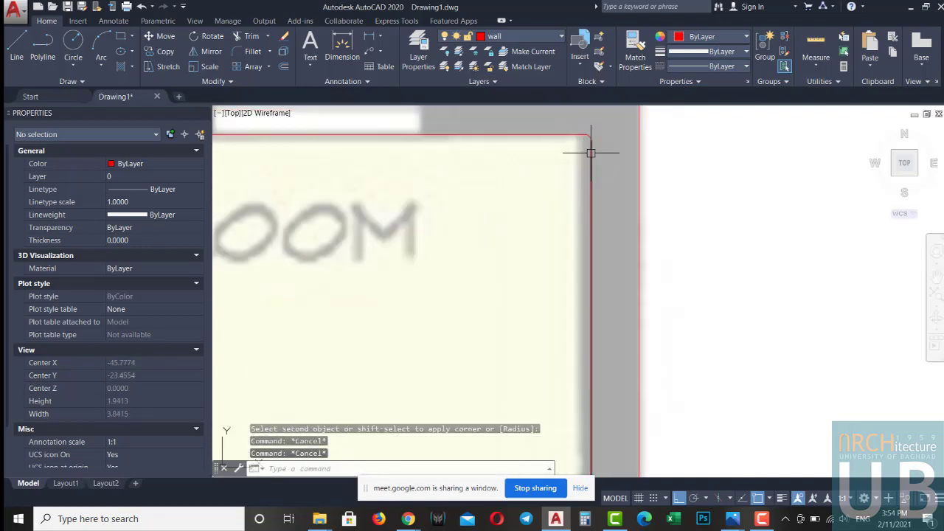
{"action": "middle_click_drag", "start_coordinate": [591, 153], "coordinate": [569, 214]}
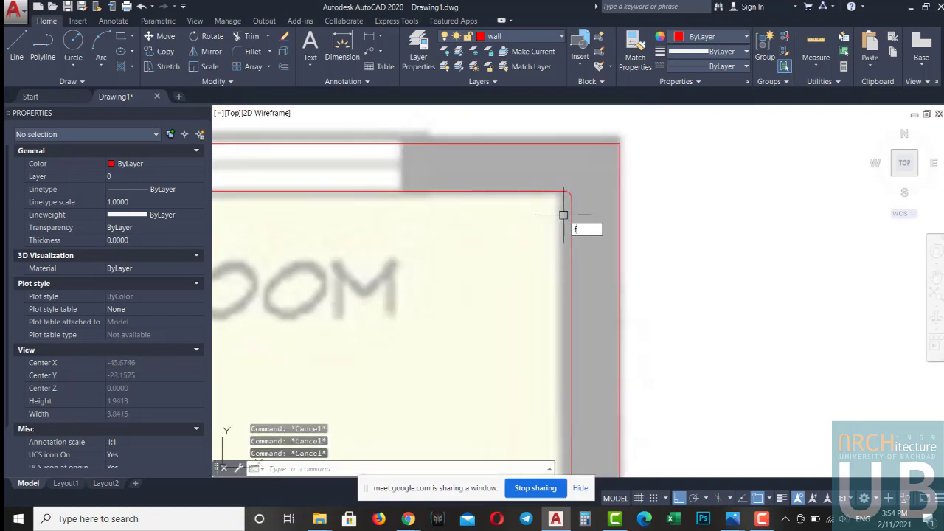
Fillet the bedroom corner's top and right wall lines with radius 0 and erase the extra line.
{"action": "key", "text": "Return"}
{"action": "type", "text": "r"}
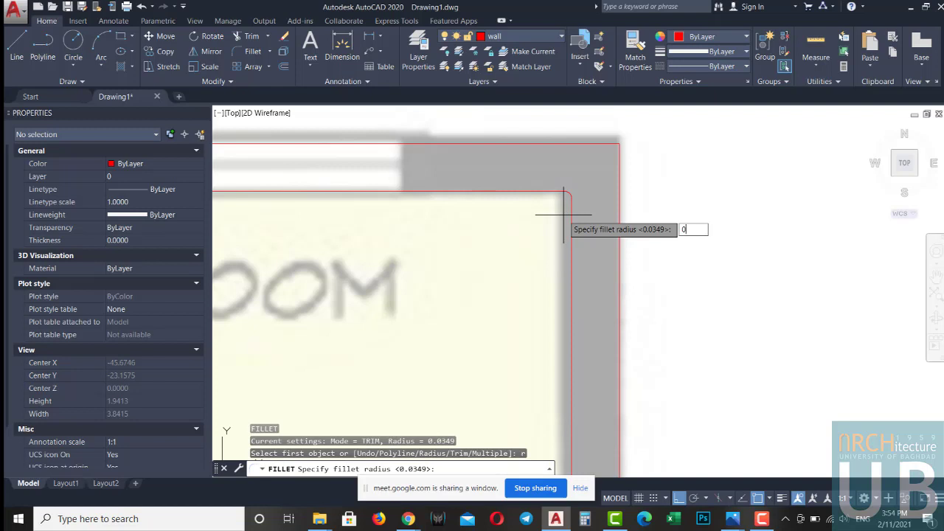
{"action": "key", "text": "Return"}
{"action": "left_click", "coordinate": [552, 193]}
{"action": "left_click", "coordinate": [572, 216]}
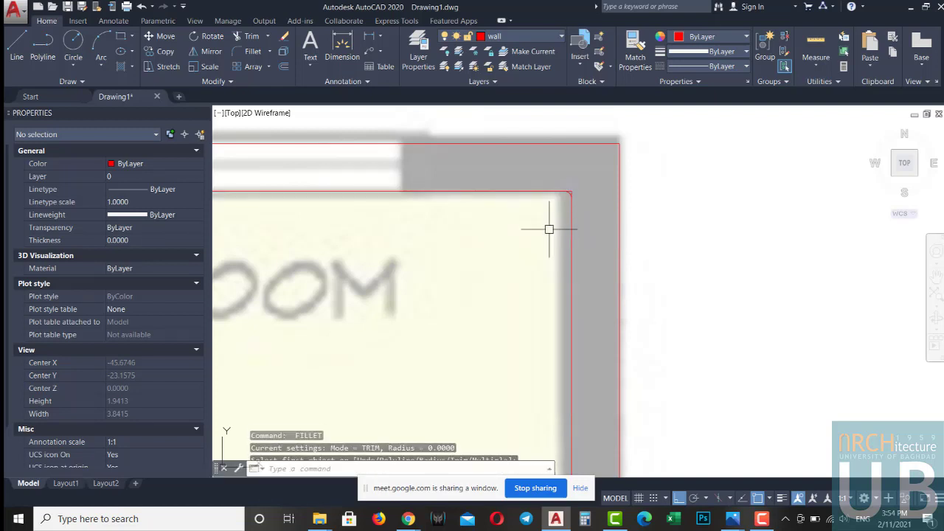
{"action": "left_click", "coordinate": [571, 210]}
{"action": "type", "text": "e"}
{"action": "key", "text": "Return"}
Square another corner by filleting the vertical red line with its adjoining wall line.
{"action": "scroll", "coordinate": [568, 369], "scroll_direction": "down", "scroll_amount": 5}
{"action": "mouse_move", "coordinate": [569, 369]}
{"action": "middle_mouse_down"}
{"action": "mouse_move", "coordinate": [609, 262]}
{"action": "mouse_move", "coordinate": [583, 340]}
{"action": "middle_mouse_up"}
{"action": "scroll", "coordinate": [580, 349], "scroll_direction": "up", "scroll_amount": 4}
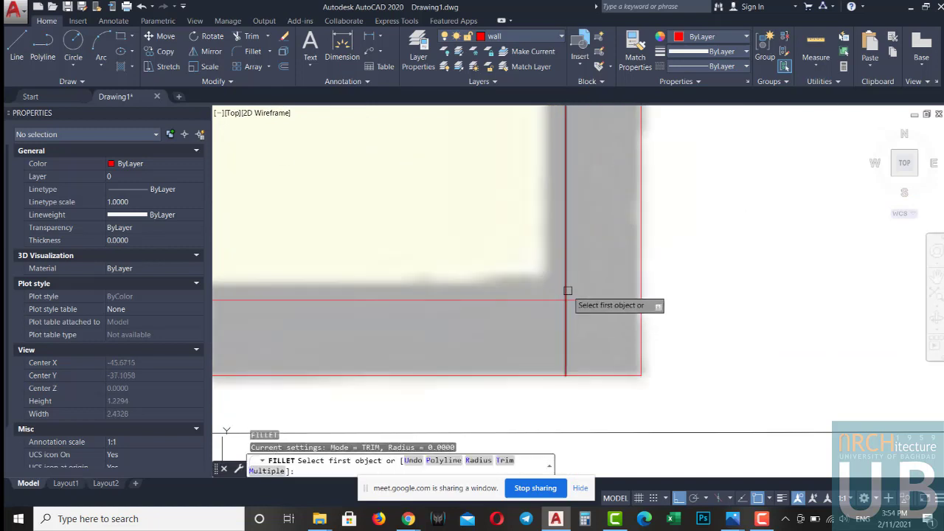
{"action": "left_click", "coordinate": [566, 309]}
{"action": "left_click", "coordinate": [543, 300]}
{"action": "scroll", "coordinate": [543, 300], "scroll_direction": "down", "scroll_amount": 5}
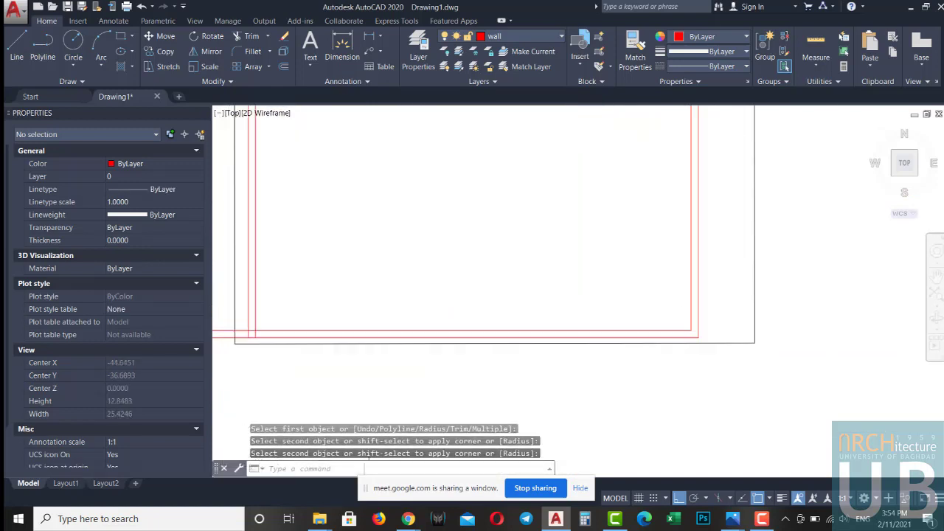
{"action": "scroll", "coordinate": [516, 310], "scroll_direction": "down", "scroll_amount": 5}
{"action": "mouse_move", "coordinate": [472, 296]}
{"action": "middle_mouse_down"}
{"action": "mouse_move", "coordinate": [382, 330]}
{"action": "mouse_move", "coordinate": [335, 398]}
{"action": "middle_mouse_up"}
{"action": "scroll", "coordinate": [280, 284], "scroll_direction": "up", "scroll_amount": 4}
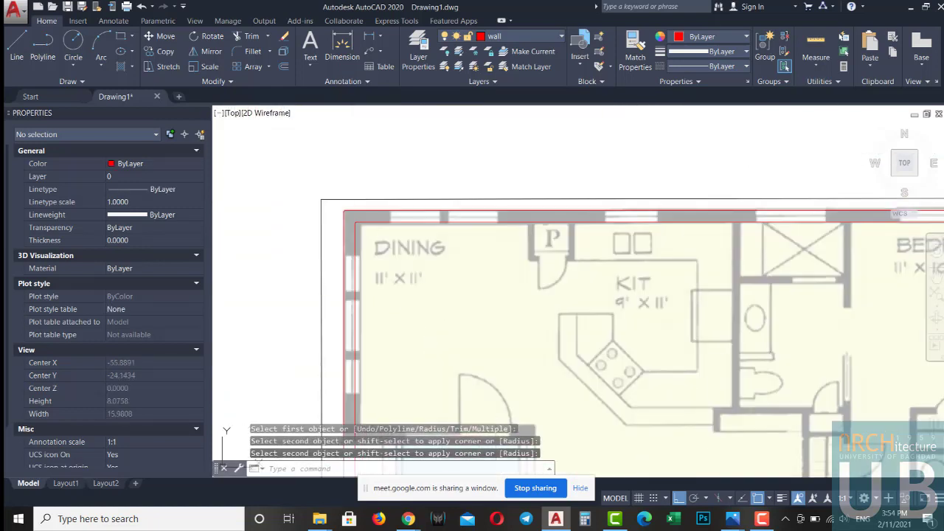
Close the top-left corner with a zero-radius fillet and erase the two stray arcs.
{"action": "key", "text": "Return"}
{"action": "left_click", "coordinate": [355, 239]}
{"action": "scroll", "coordinate": [355, 223], "scroll_direction": "up", "scroll_amount": 3}
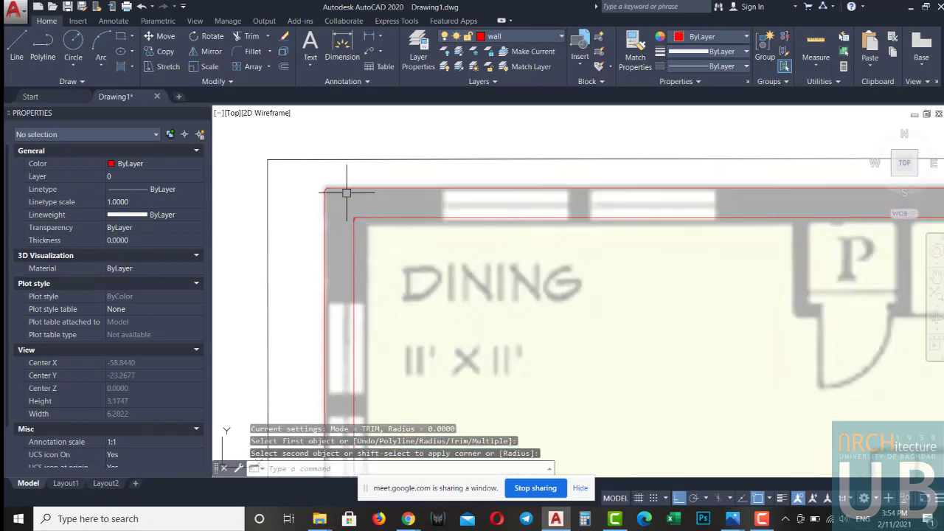
{"action": "left_click", "coordinate": [346, 192]}
{"action": "key", "text": "Return"}
{"action": "left_click", "coordinate": [356, 219]}
{"action": "left_click", "coordinate": [327, 190]}
{"action": "key", "text": "Escape"}
{"action": "left_click", "coordinate": [382, 169]}
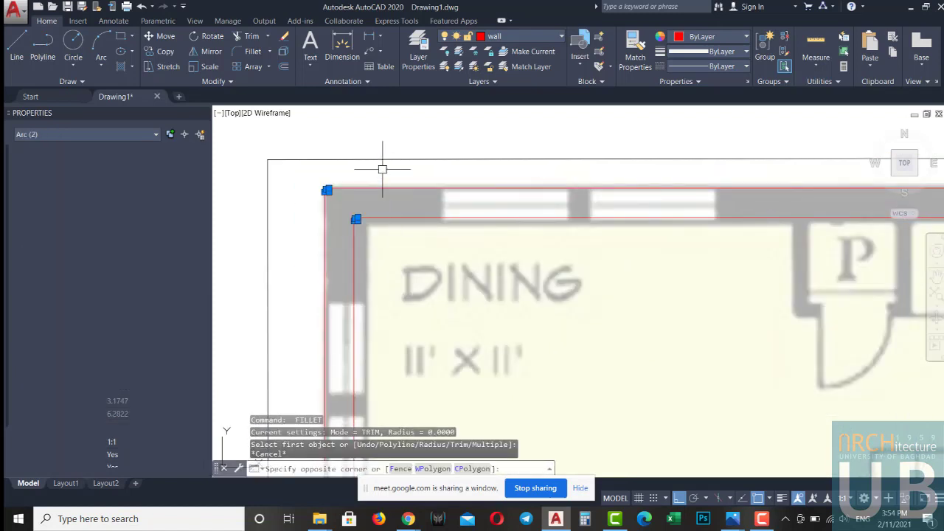
{"action": "type", "text": "e"}
{"action": "key", "text": "Return"}
{"action": "scroll", "coordinate": [472, 295], "scroll_direction": "down", "scroll_amount": 5}
{"action": "scroll", "coordinate": [516, 236], "scroll_direction": "up", "scroll_amount": 6}
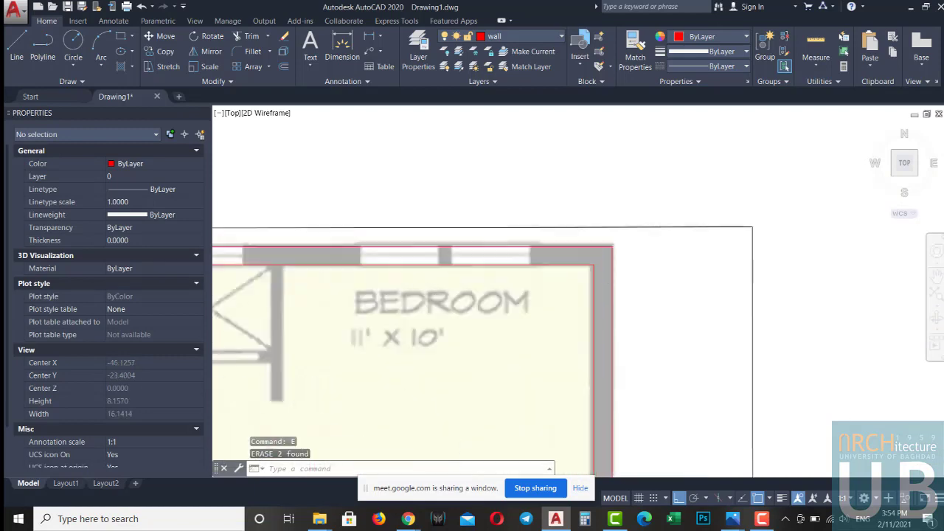
{"action": "scroll", "coordinate": [605, 259], "scroll_direction": "up", "scroll_amount": 2}
{"action": "scroll", "coordinate": [605, 262], "scroll_direction": "down", "scroll_amount": 5}
{"action": "scroll", "coordinate": [605, 180], "scroll_direction": "up", "scroll_amount": 2}
{"action": "scroll", "coordinate": [604, 178], "scroll_direction": "up", "scroll_amount": 2}
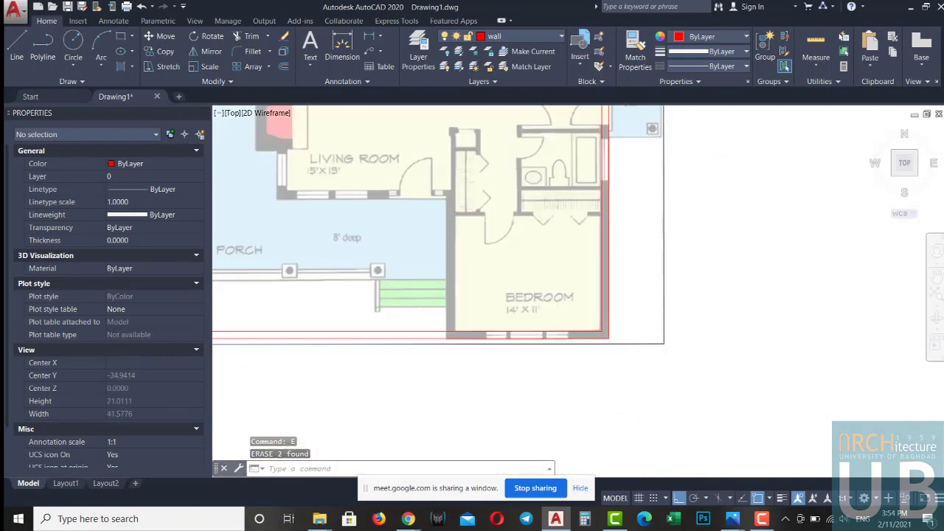
{"action": "scroll", "coordinate": [555, 339], "scroll_direction": "up", "scroll_amount": 5}
{"action": "scroll", "coordinate": [371, 327], "scroll_direction": "down", "scroll_amount": 4}
{"action": "scroll", "coordinate": [580, 338], "scroll_direction": "up", "scroll_amount": 1}
{"action": "scroll", "coordinate": [463, 441], "scroll_direction": "up", "scroll_amount": 2}
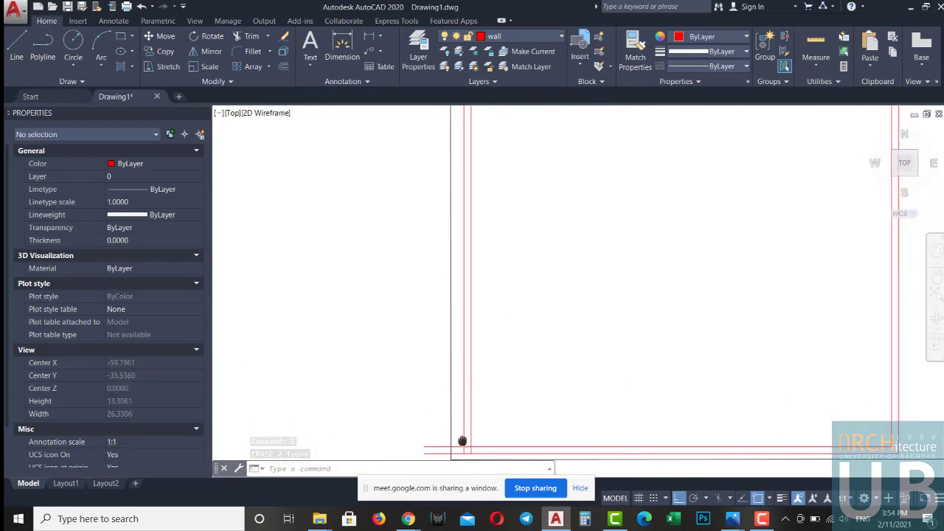
{"action": "scroll", "coordinate": [462, 441], "scroll_direction": "down", "scroll_amount": 1}
{"action": "scroll", "coordinate": [472, 401], "scroll_direction": "down", "scroll_amount": 1}
{"action": "left_click", "coordinate": [417, 518]}
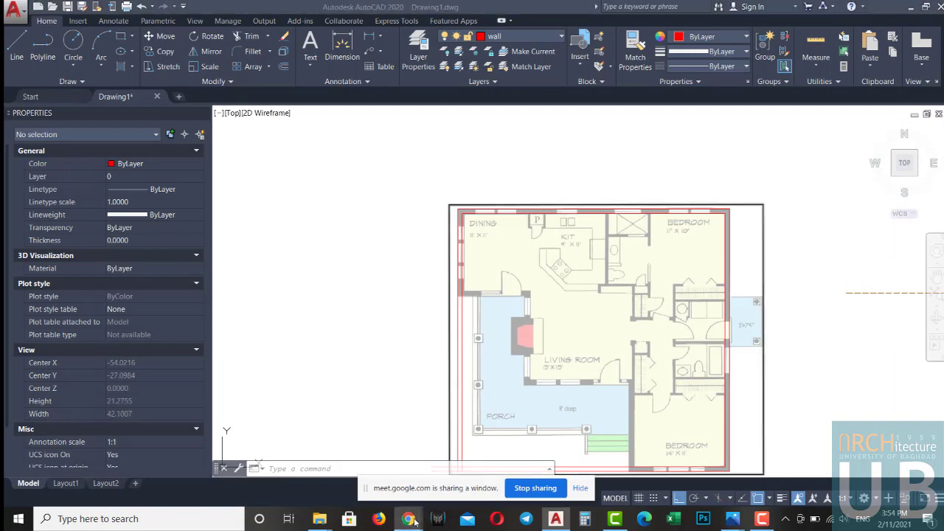
{"action": "left_click", "coordinate": [390, 480]}
{"action": "key", "text": "alt+Tab"}
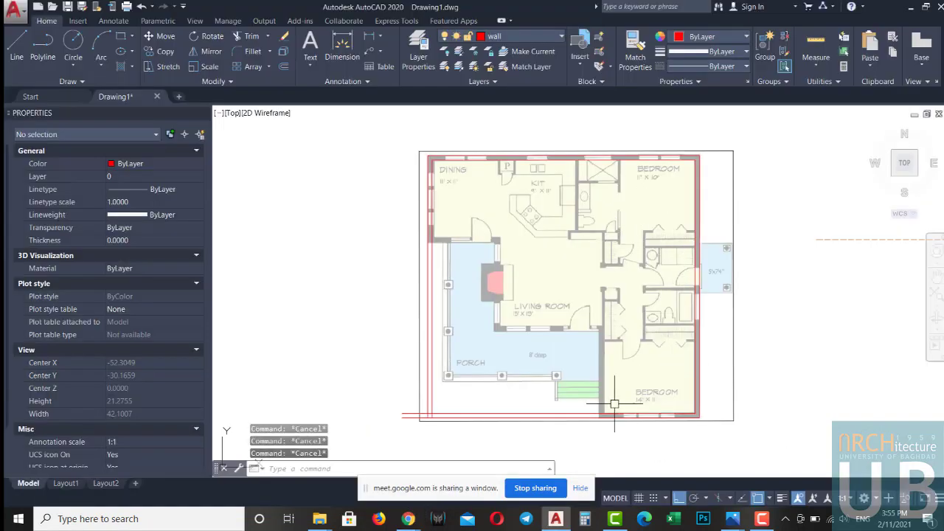
{"action": "scroll", "coordinate": [645, 406], "scroll_direction": "up", "scroll_amount": 2}
Offset the right outer wall line by 5, then offset the new line 0.25 to form the interior pair.
{"action": "left_click", "coordinate": [707, 369]}
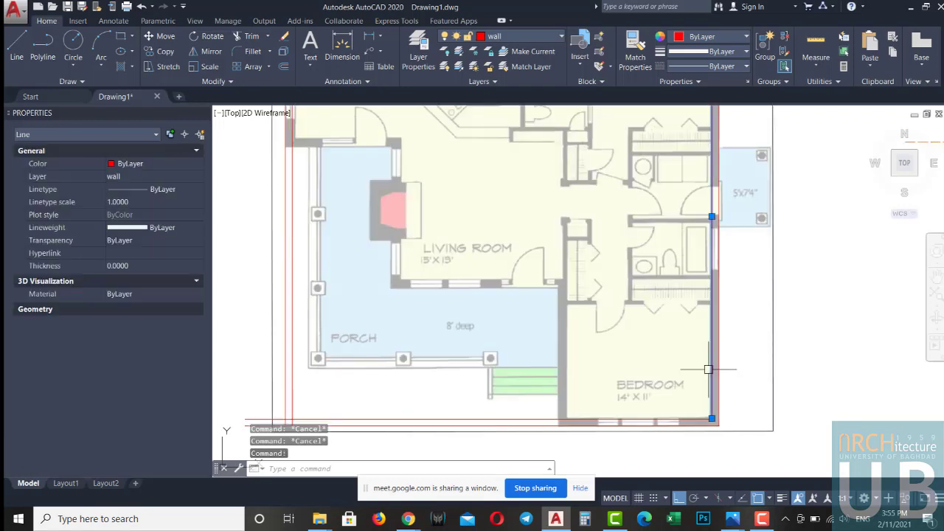
{"action": "type", "text": "o"}
{"action": "key", "text": "Return"}
{"action": "type", "text": "5"}
{"action": "key", "text": "Return"}
{"action": "key", "text": "Return"}
{"action": "key", "text": "Return"}
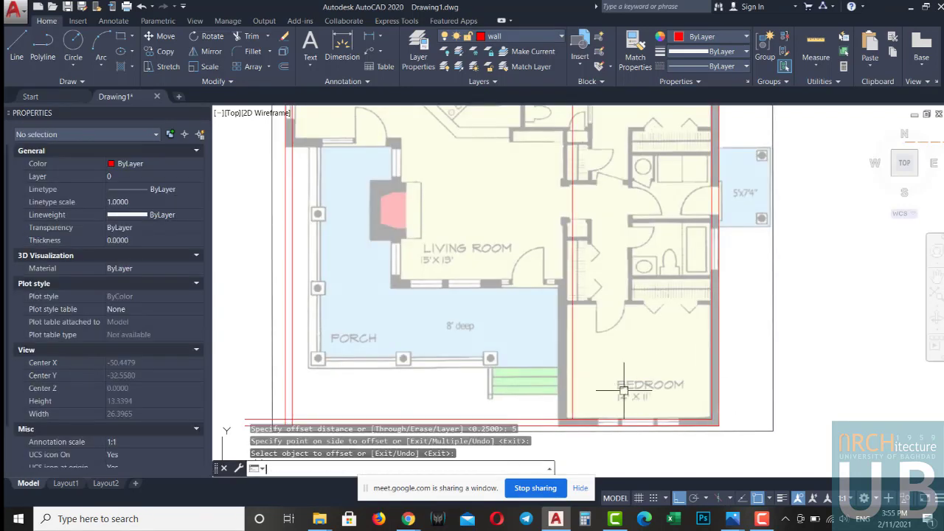
{"action": "type", "text": "5"}
{"action": "key", "text": "Return"}
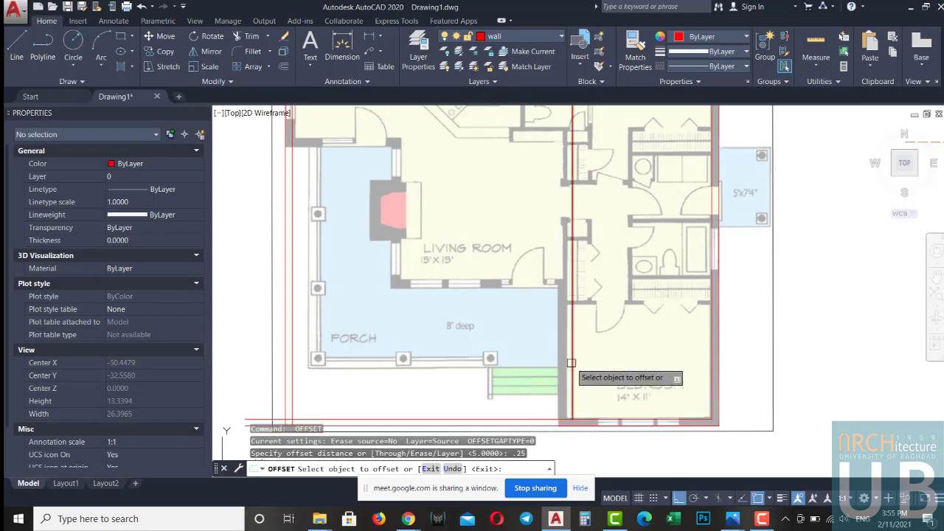
{"action": "left_click", "coordinate": [573, 376]}
{"action": "left_click", "coordinate": [558, 380]}
{"action": "scroll", "coordinate": [566, 377], "scroll_direction": "up", "scroll_amount": 2}
{"action": "left_click", "coordinate": [566, 377]}
{"action": "key", "text": "Escape"}
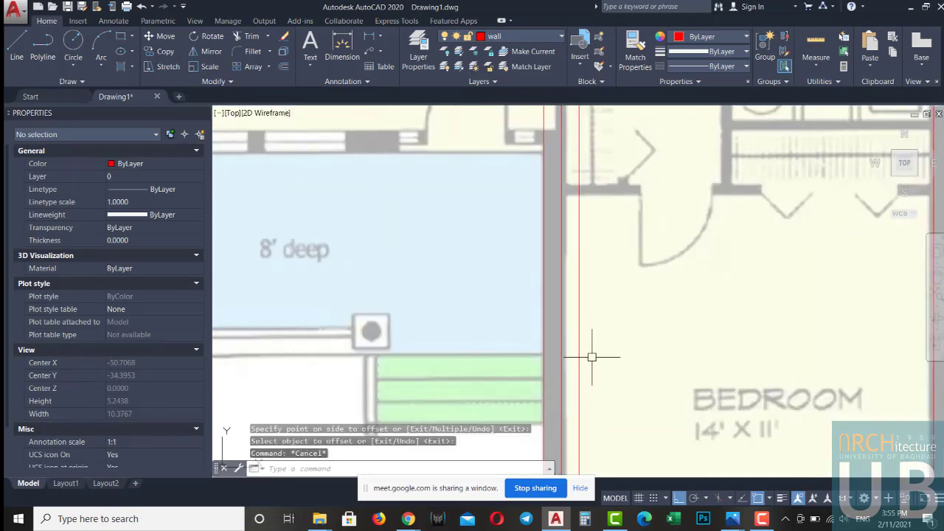
Erase the unwanted extra line and pan the plan to the bottom wall line.
{"action": "left_click", "coordinate": [580, 348]}
{"action": "type", "text": "e"}
{"action": "key", "text": "Return"}
{"action": "scroll", "coordinate": [580, 348], "scroll_direction": "down", "scroll_amount": 4}
{"action": "key", "text": "Escape"}
{"action": "key", "text": "Escape"}
{"action": "key", "text": "Escape"}
{"action": "scroll", "coordinate": [591, 340], "scroll_direction": "down", "scroll_amount": 4}
{"action": "scroll", "coordinate": [598, 325], "scroll_direction": "up", "scroll_amount": 4}
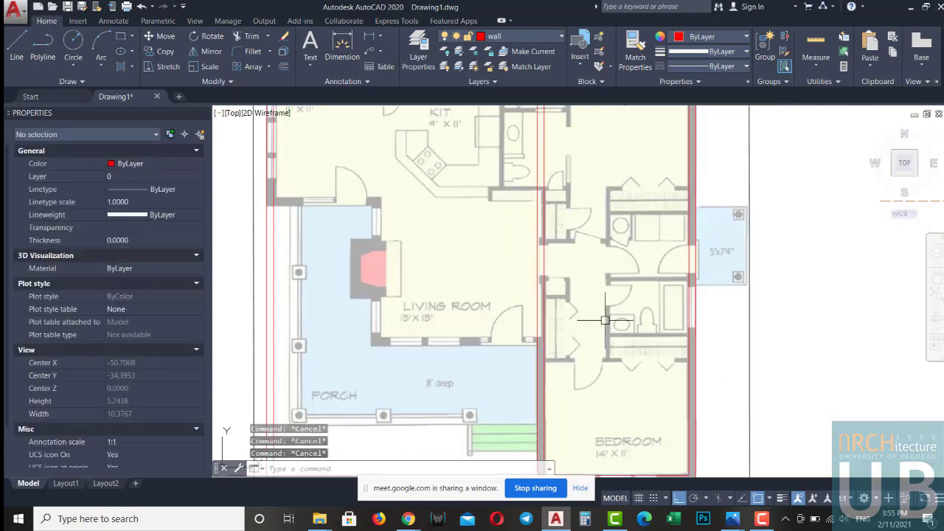
{"action": "scroll", "coordinate": [583, 317], "scroll_direction": "down", "scroll_amount": 2}
{"action": "middle_click_drag", "start_coordinate": [569, 330], "coordinate": [558, 347]}
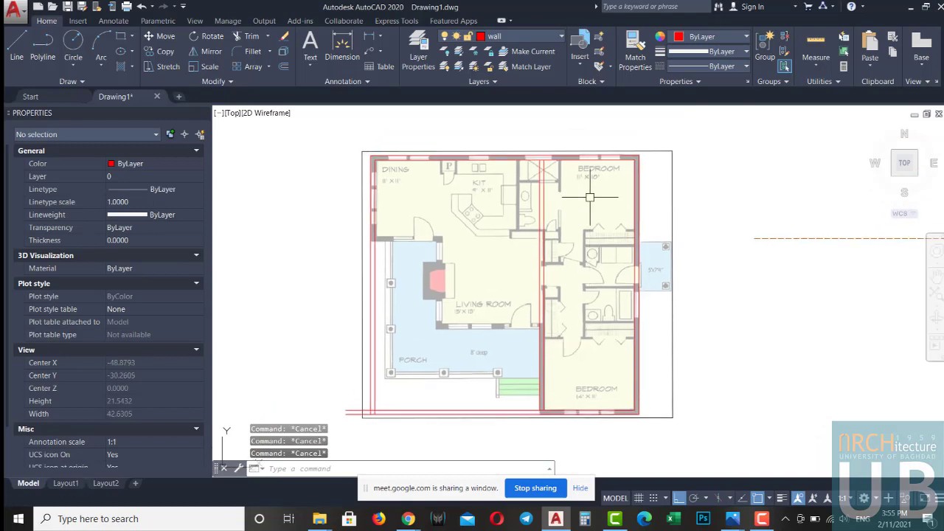
{"action": "middle_click_drag", "start_coordinate": [507, 375], "coordinate": [533, 340]}
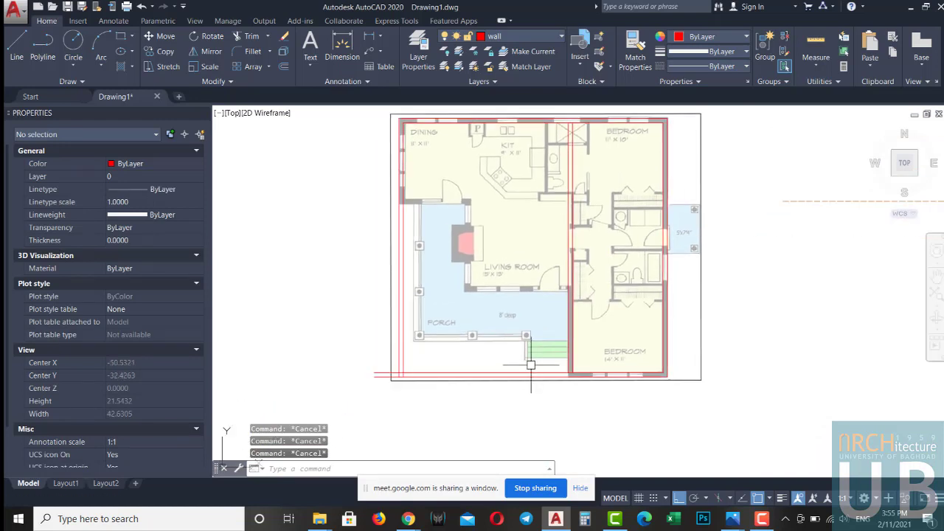
{"action": "left_click", "coordinate": [531, 372]}
Offset the bottom wall line by a picked two-point distance to the porch edge, with a 0.25 pair.
{"action": "type", "text": "o"}
{"action": "key", "text": "Return"}
{"action": "scroll", "coordinate": [507, 378], "scroll_direction": "up", "scroll_amount": 4}
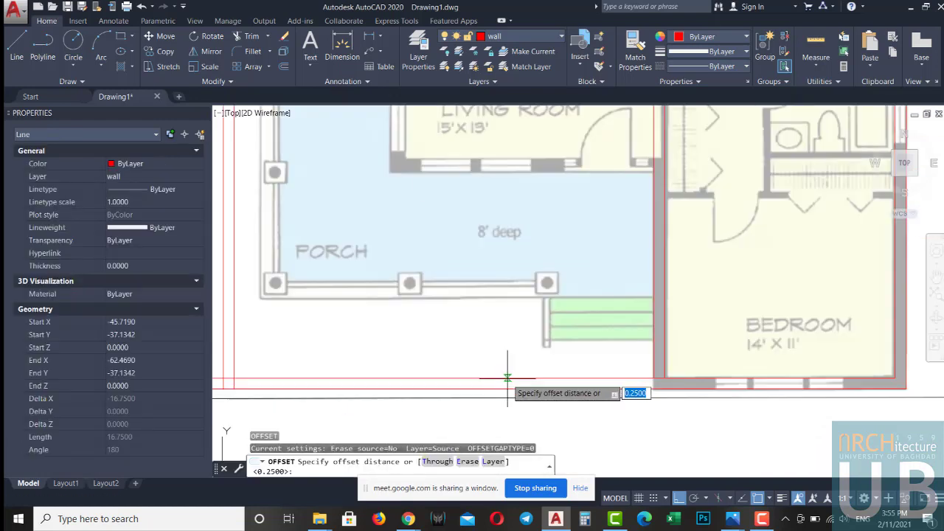
{"action": "left_click", "coordinate": [507, 177]}
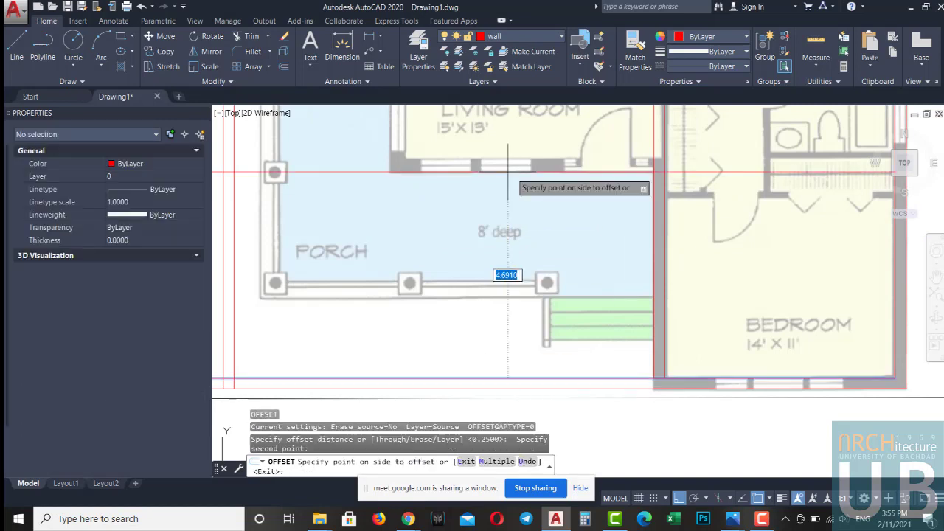
{"action": "left_click", "coordinate": [527, 207]}
{"action": "middle_click_drag", "start_coordinate": [527, 207], "coordinate": [533, 253]}
{"action": "key", "text": "Return"}
{"action": "key", "text": "Return"}
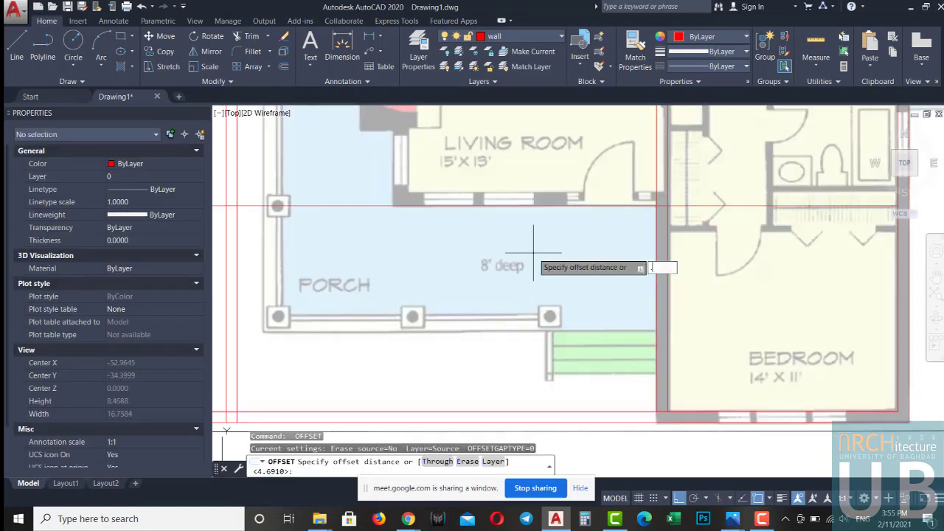
{"action": "type", "text": ".25"}
{"action": "key", "text": "Return"}
{"action": "key", "text": "Escape"}
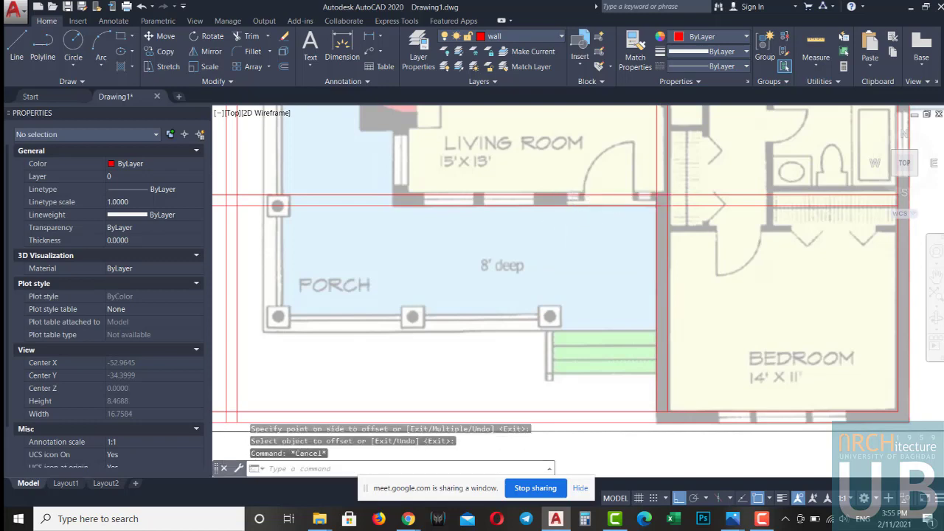
{"action": "scroll", "coordinate": [587, 276], "scroll_direction": "down", "scroll_amount": 2}
Offset the vertical wall line over to the living room's fireplace wall.
{"action": "type", "text": "o"}
{"action": "key", "text": "Return"}
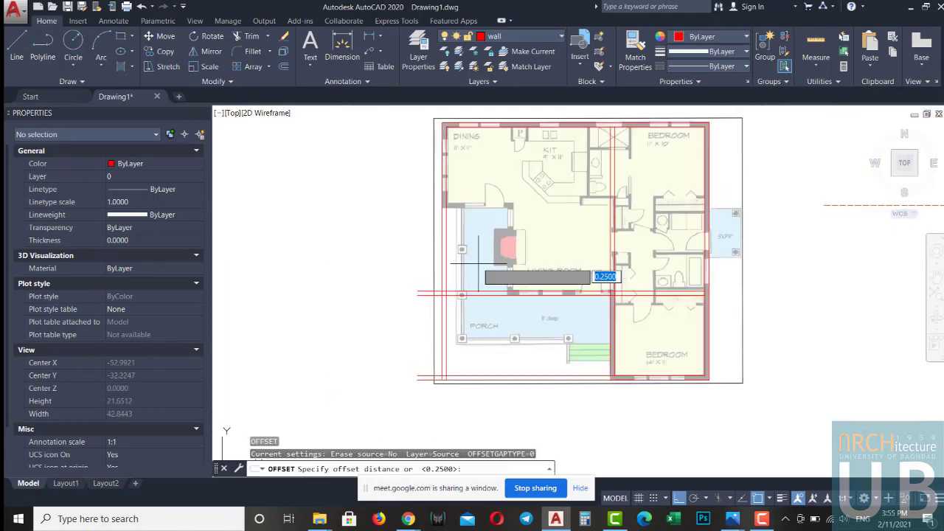
{"action": "scroll", "coordinate": [453, 215], "scroll_direction": "up", "scroll_amount": 4}
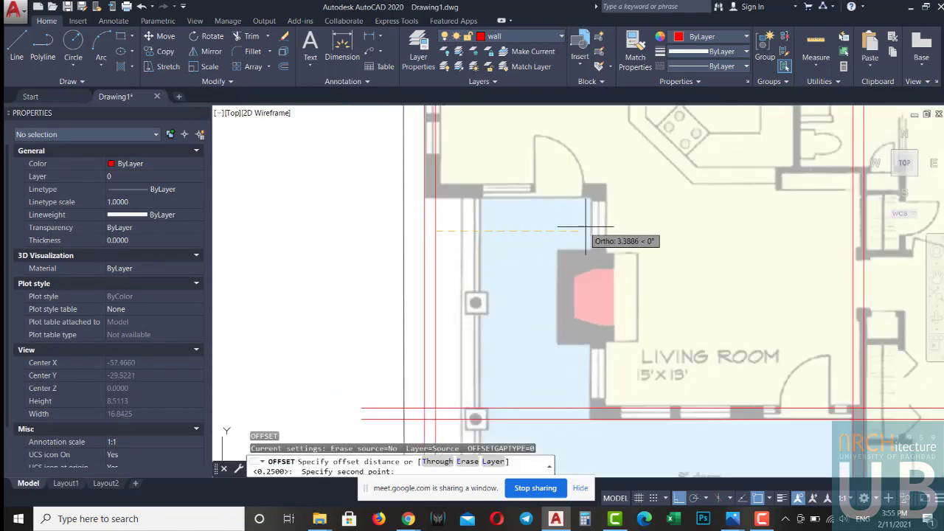
{"action": "left_click", "coordinate": [593, 231]}
{"action": "left_click", "coordinate": [439, 214]}
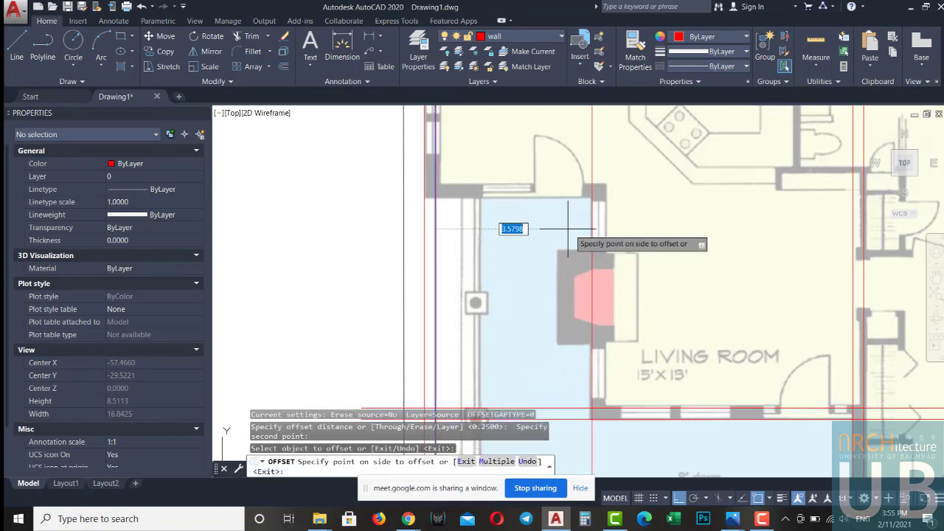
{"action": "left_click", "coordinate": [559, 224]}
{"action": "key", "text": "Return"}
{"action": "key", "text": "Return"}
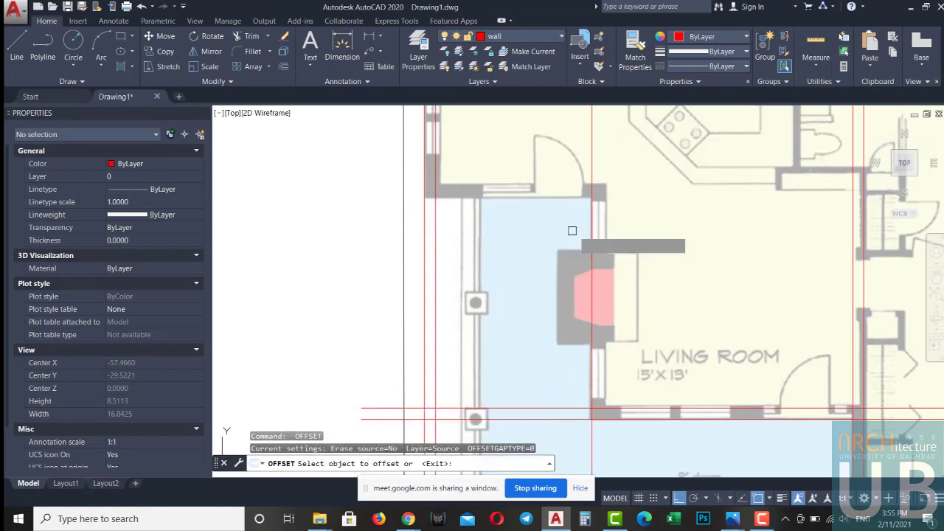
{"action": "key", "text": "Escape"}
{"action": "key", "text": "Escape"}
{"action": "key", "text": "Escape"}
Pick the first wall line for a corner join, then cancel it.
{"action": "scroll", "coordinate": [524, 242], "scroll_direction": "down", "scroll_amount": 4}
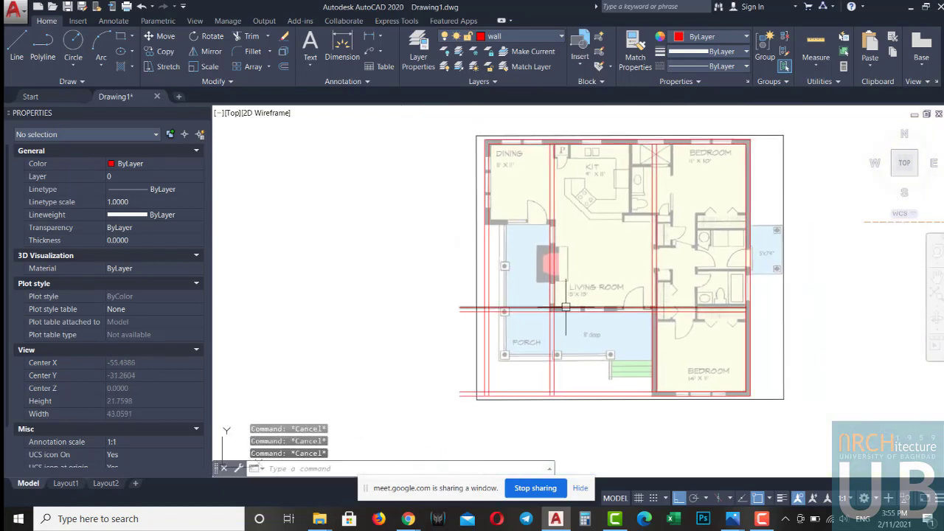
{"action": "scroll", "coordinate": [566, 307], "scroll_direction": "up", "scroll_amount": 2}
{"action": "left_click", "coordinate": [543, 282]}
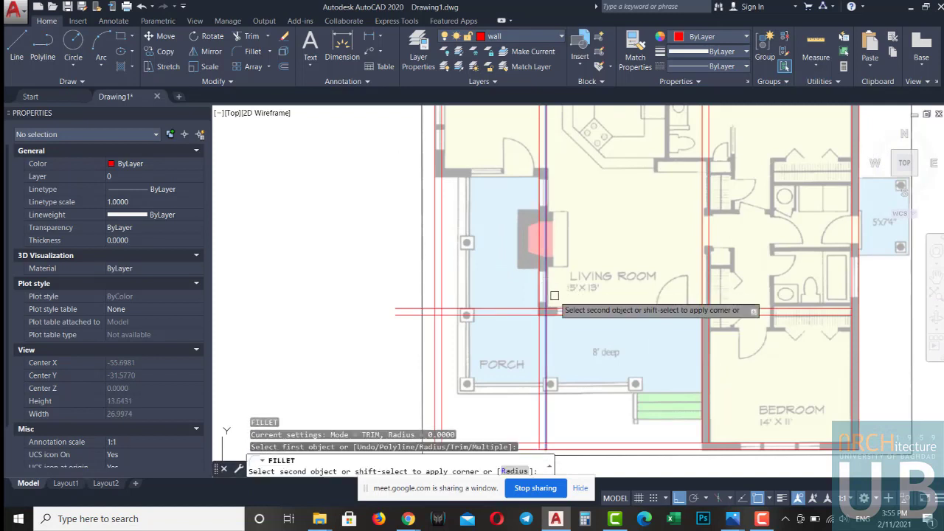
{"action": "key", "text": "Escape"}
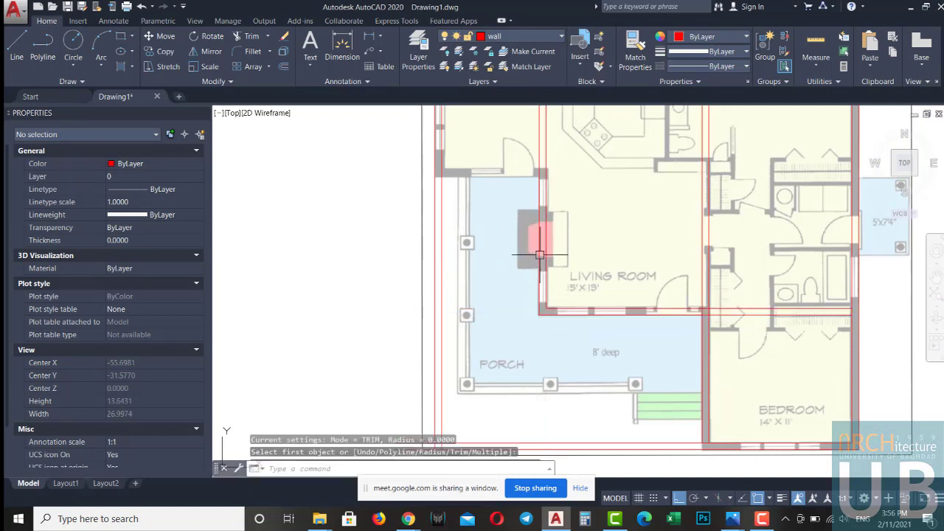